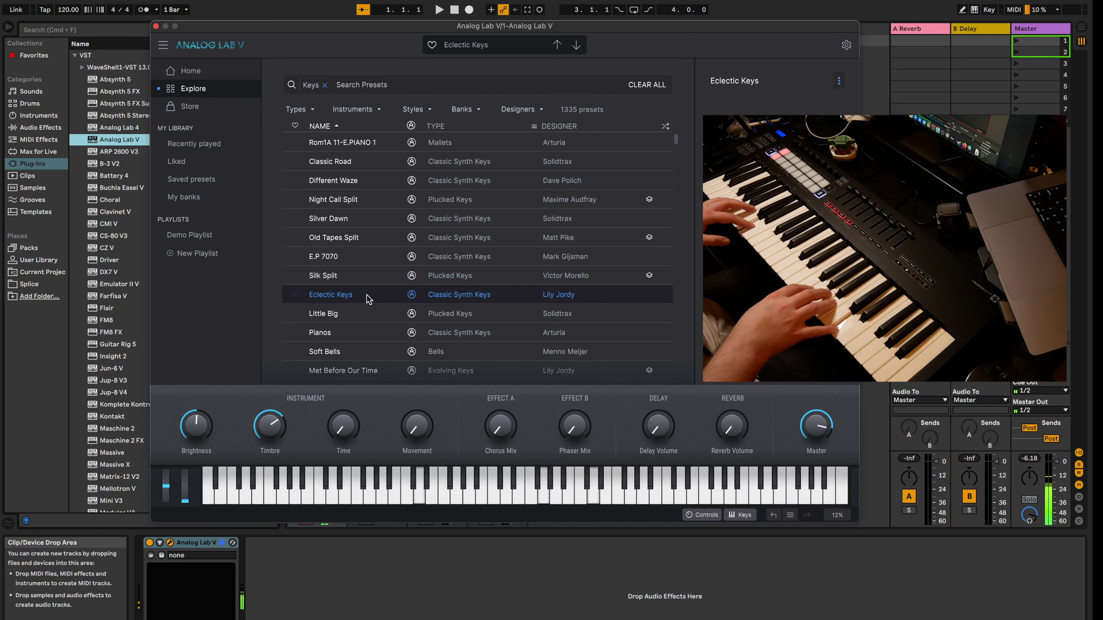
- Expose Brightness, Timbre, Time, Chorus Mix, Phaser Mix and Delay Volume as Analog Lab V device parameters, and switch to track 2 and back to track 1
click(159, 543)
click(266, 542)
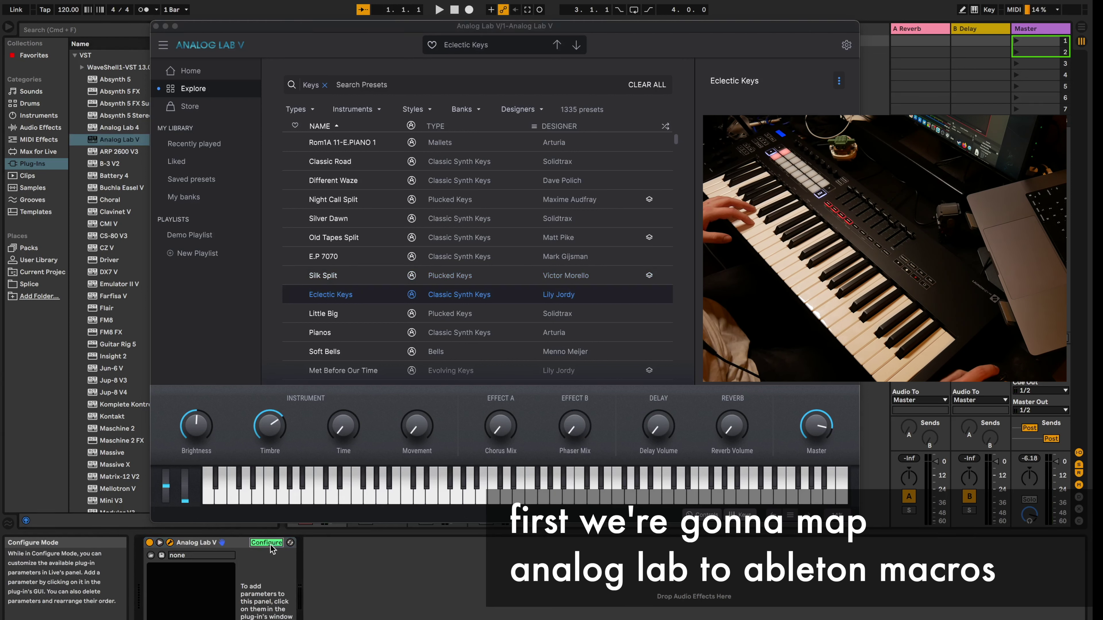
click(198, 428)
click(268, 426)
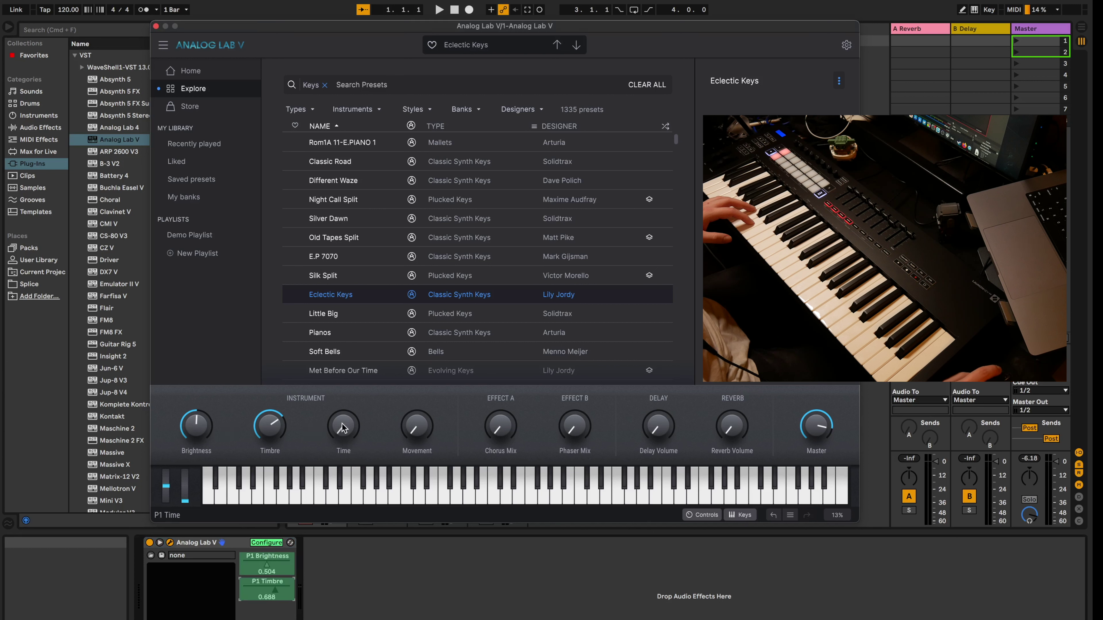
click(343, 425)
click(501, 426)
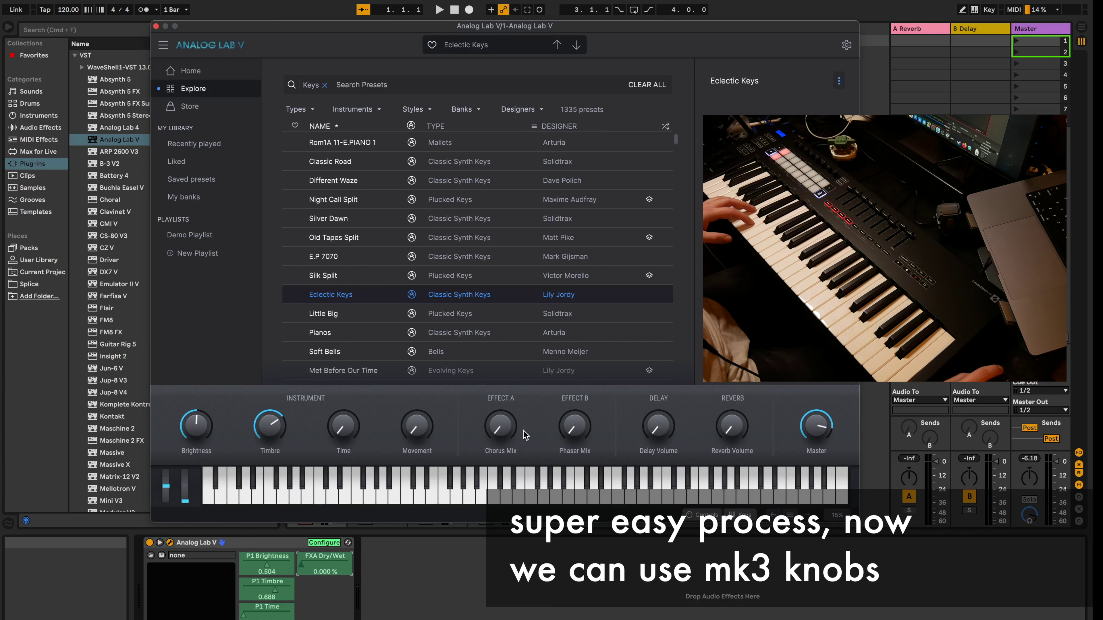
click(574, 425)
click(665, 426)
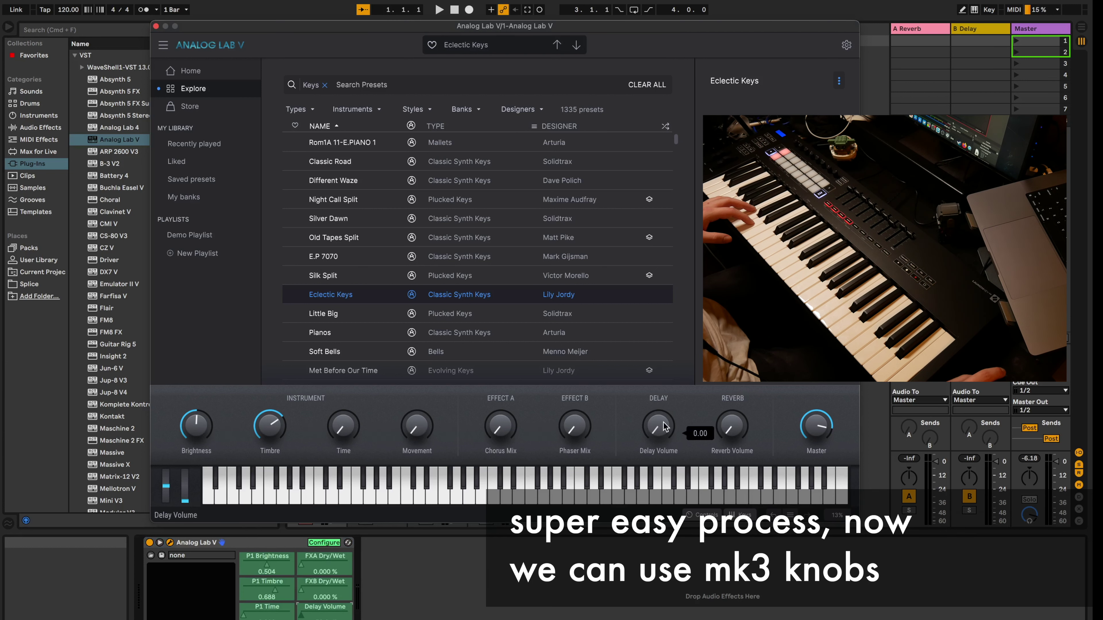
click(323, 542)
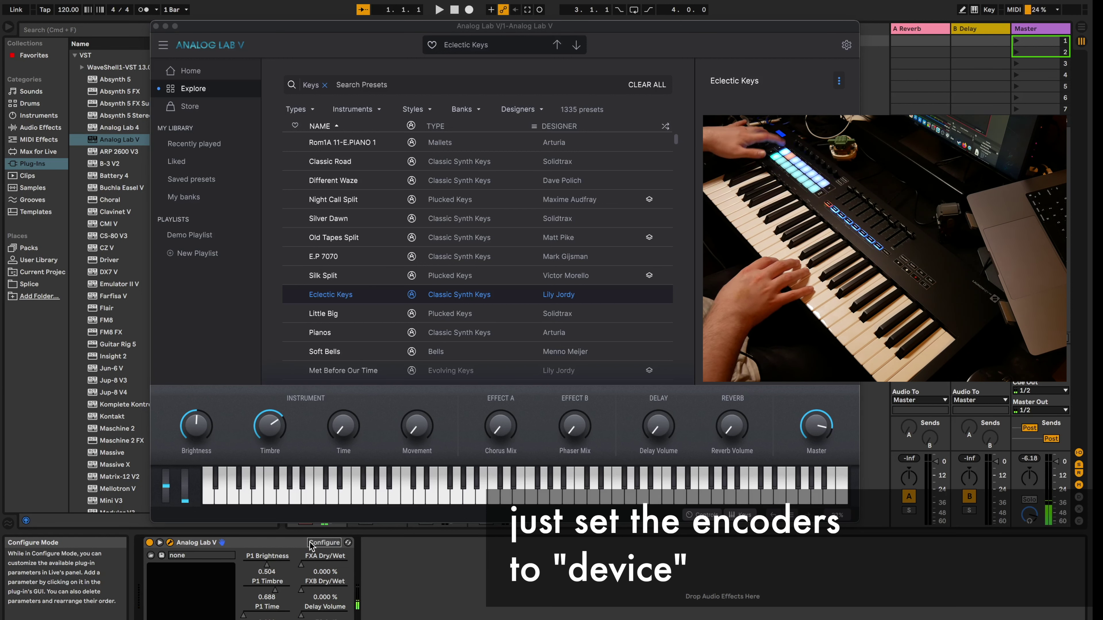
key(Right)
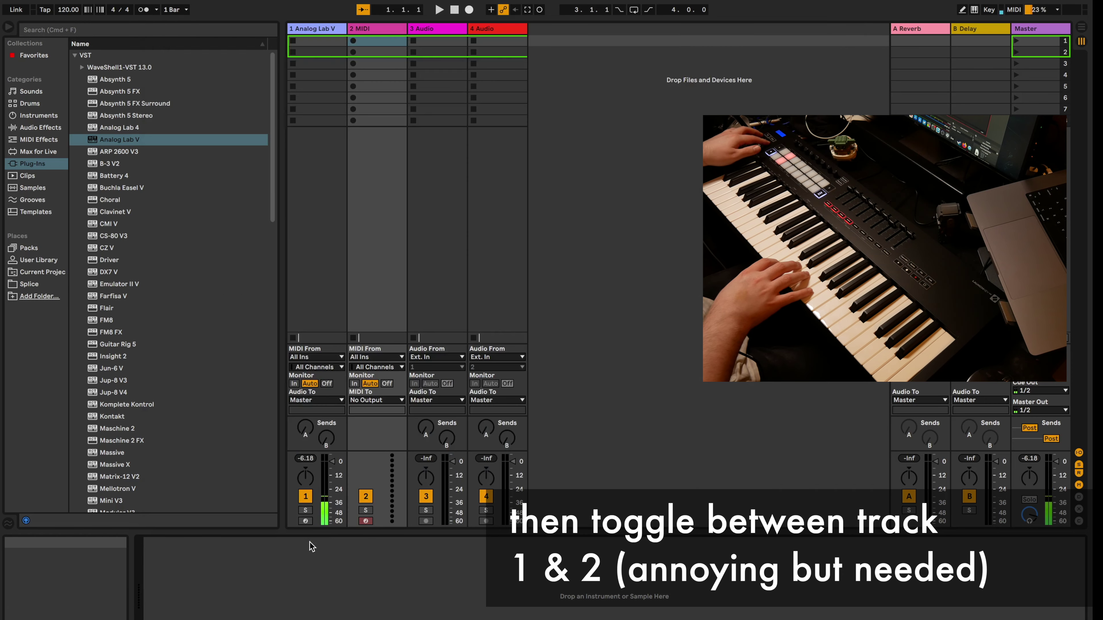
key(Left)
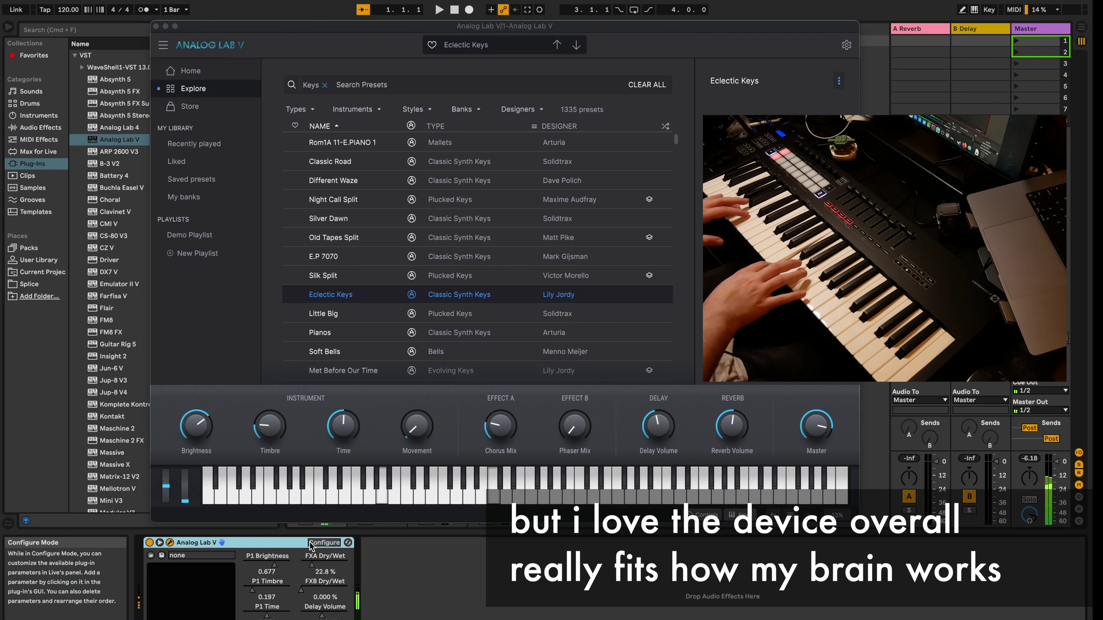
- Play the track 1 clip with its note editor shown, close the plug-in window, and move the clip's loop and start marker to 1.3.1
key(shift+Tab)
key(space)
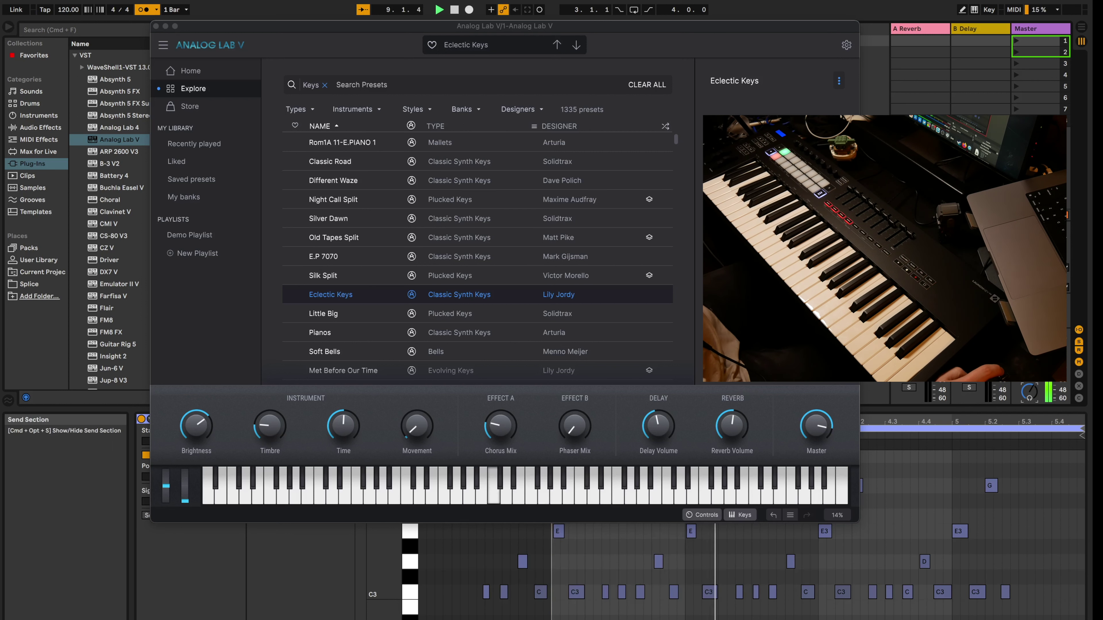
click(156, 26)
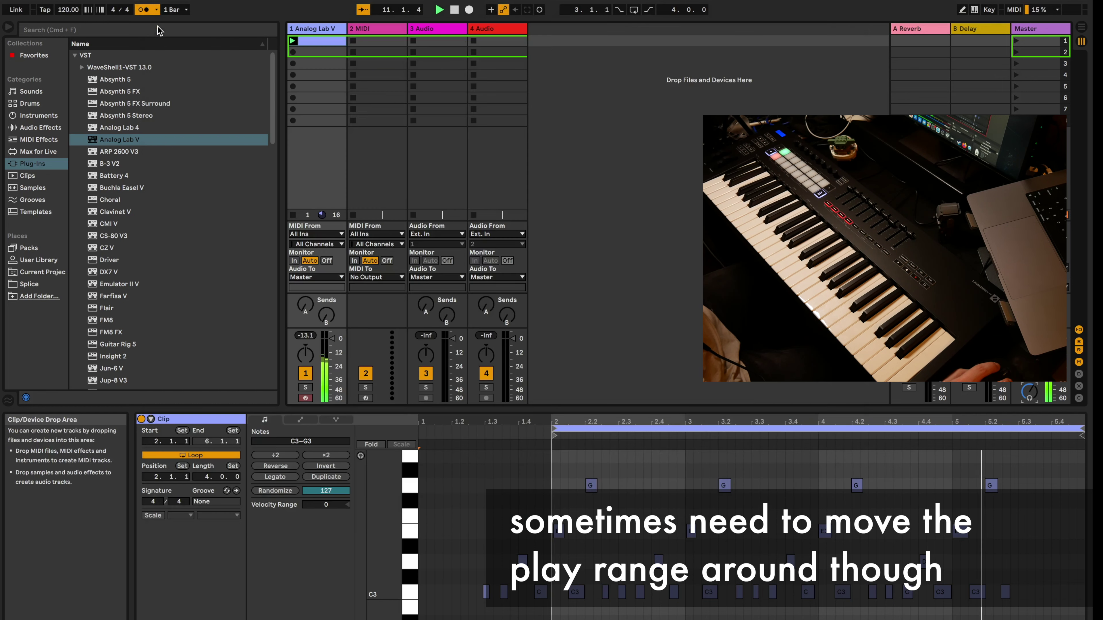
drag(628, 427, 562, 425)
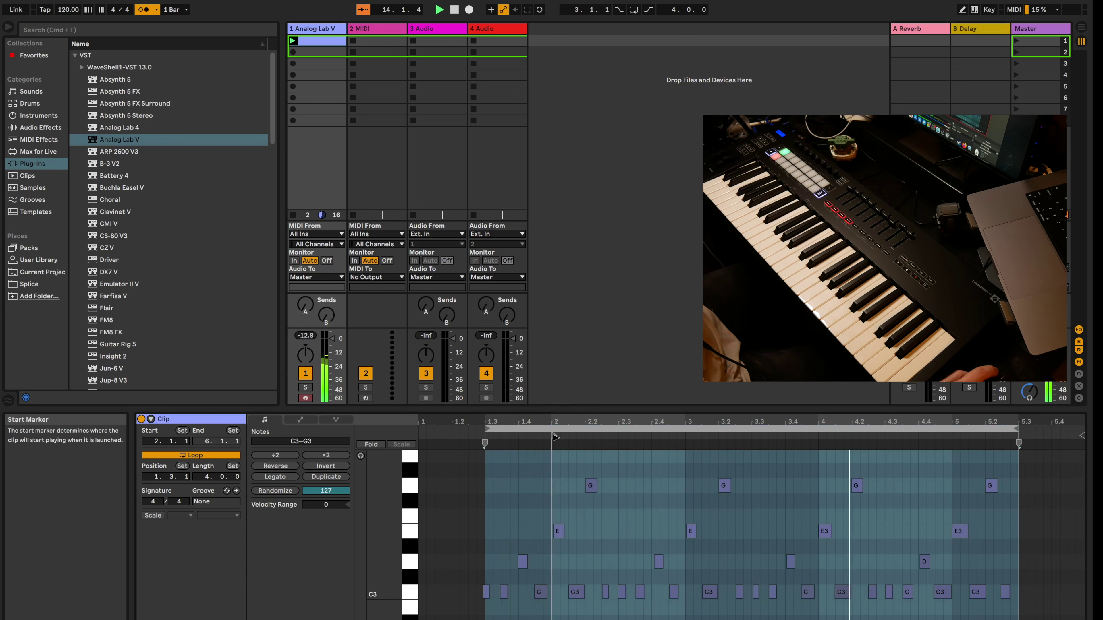
drag(555, 437, 487, 432)
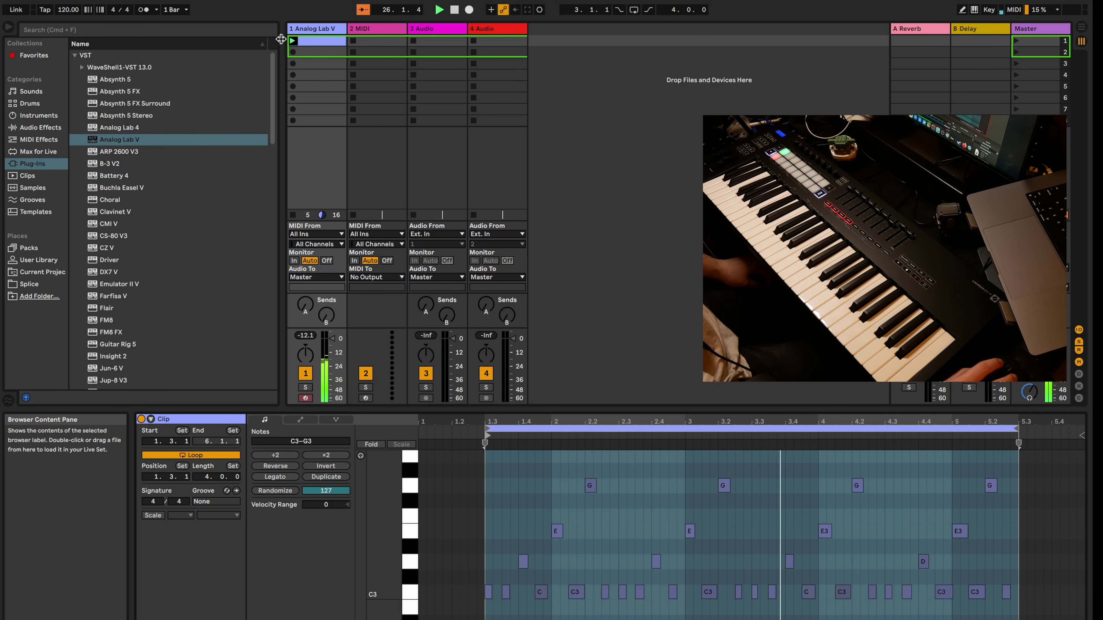
- Duplicate the Analog Lab V track and open the plug-in window of the copy on track 2
right_click(310, 30)
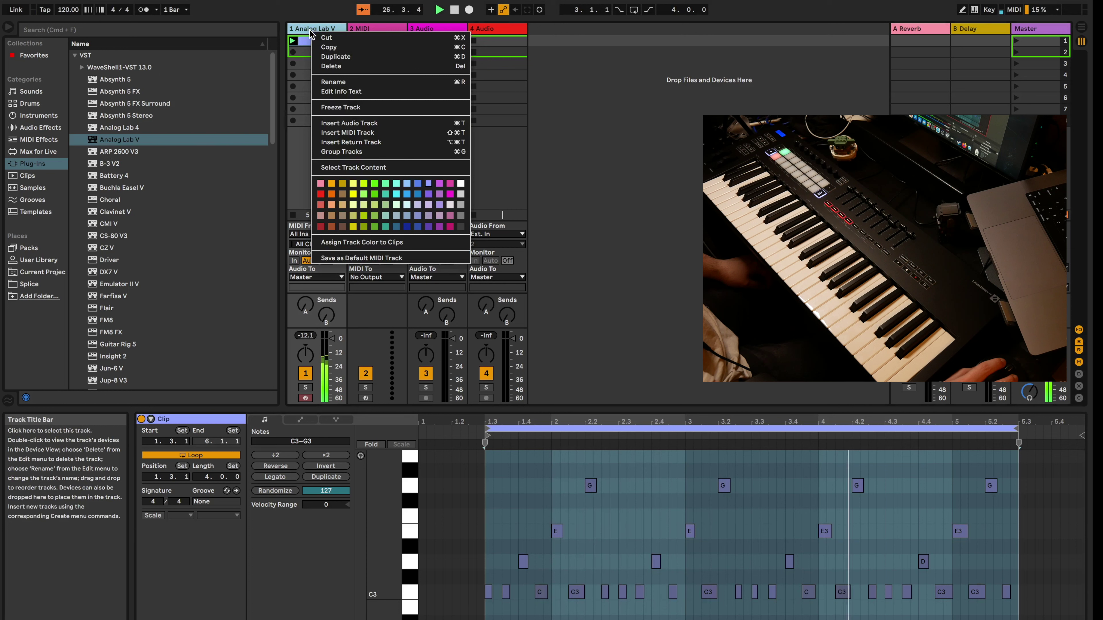
click(330, 57)
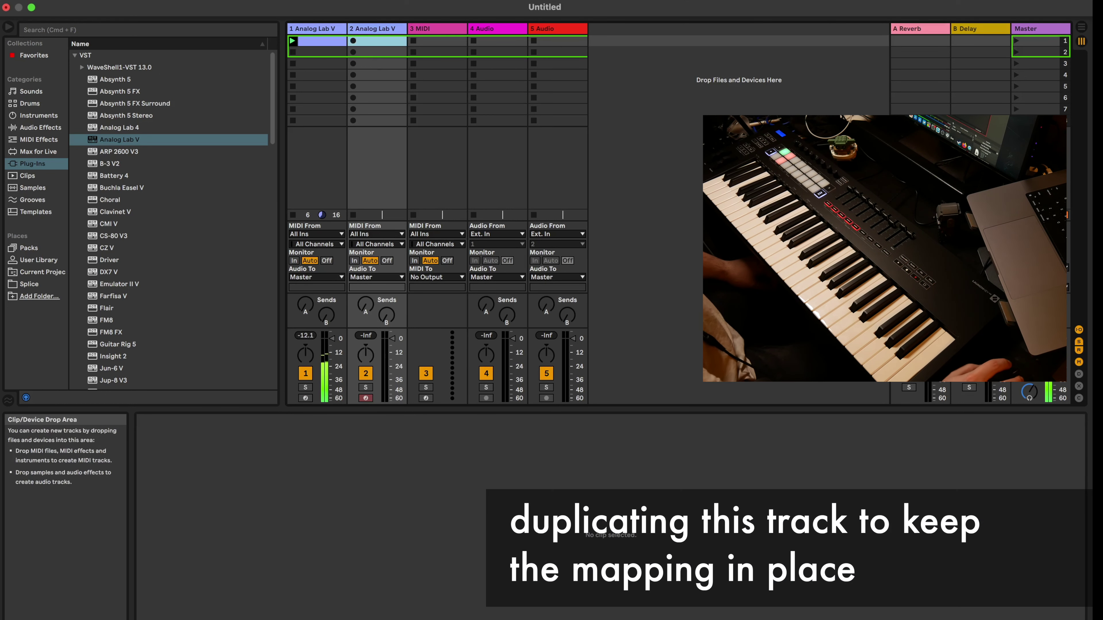
click(372, 29)
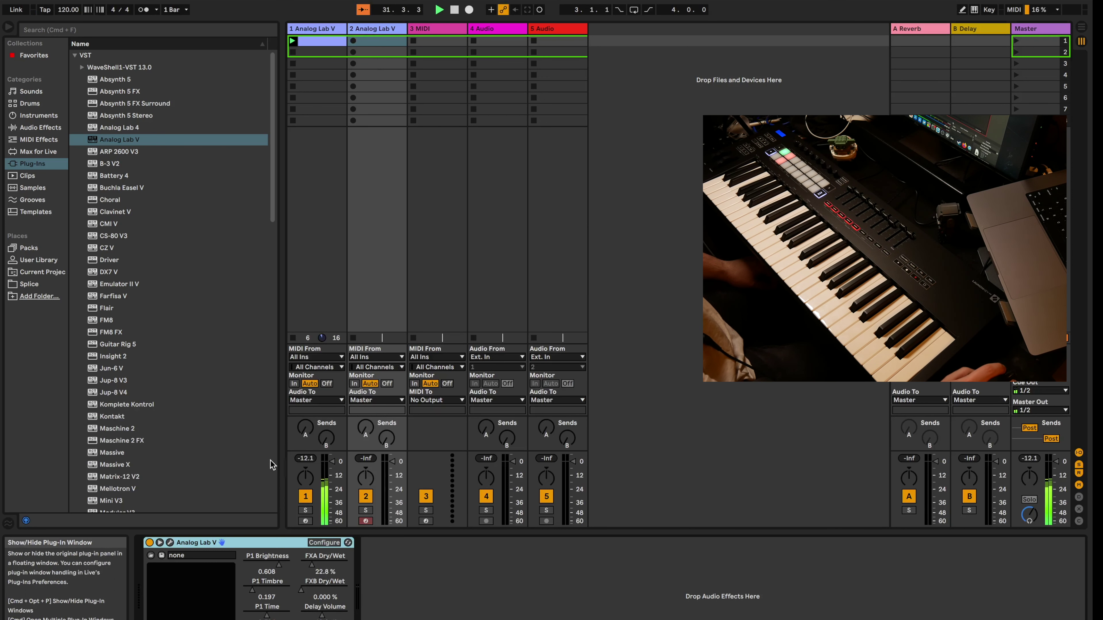
click(170, 543)
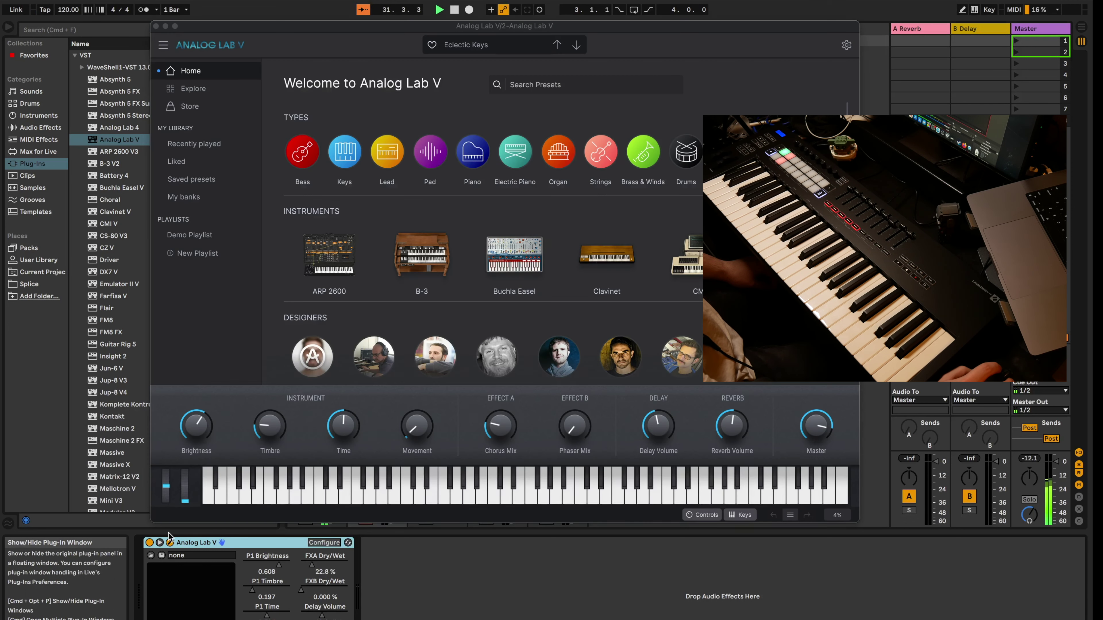
- Browse the Lead presets in the duplicate's Analog Lab V, trying Migrating Lead, Oxegen, Bend Me and Daytime, and load 80's Voice
click(385, 155)
click(393, 180)
click(378, 199)
click(362, 219)
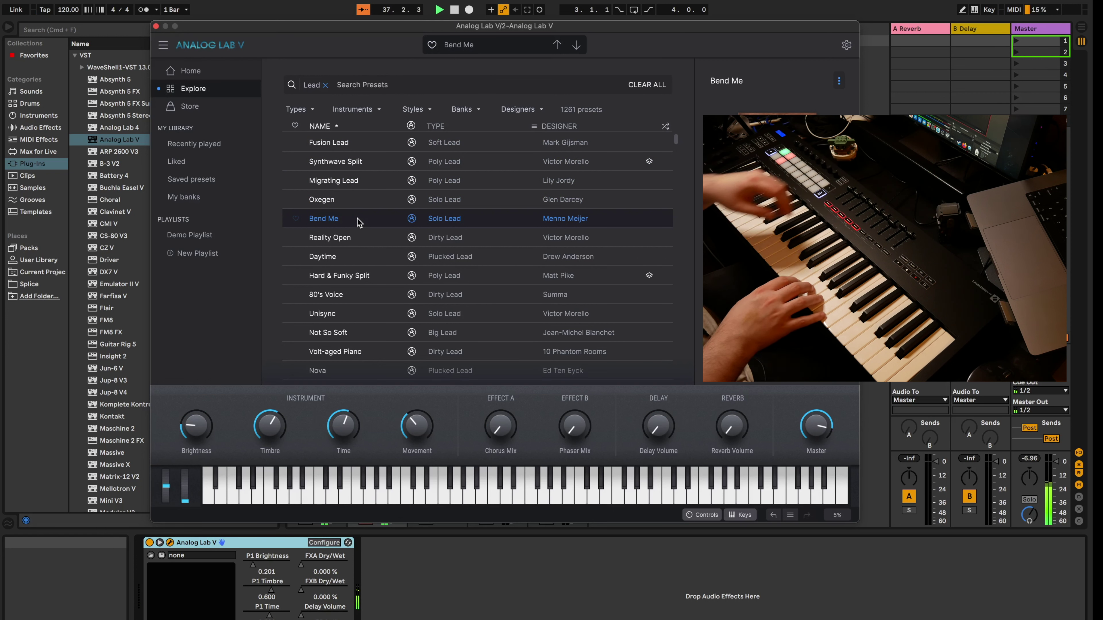
click(350, 259)
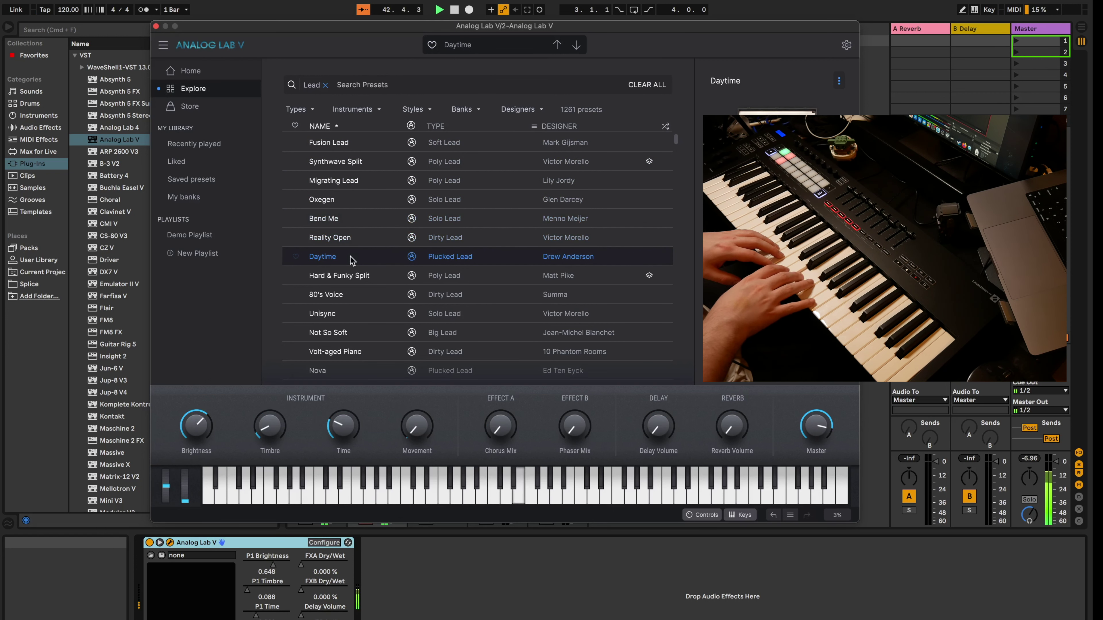
click(343, 295)
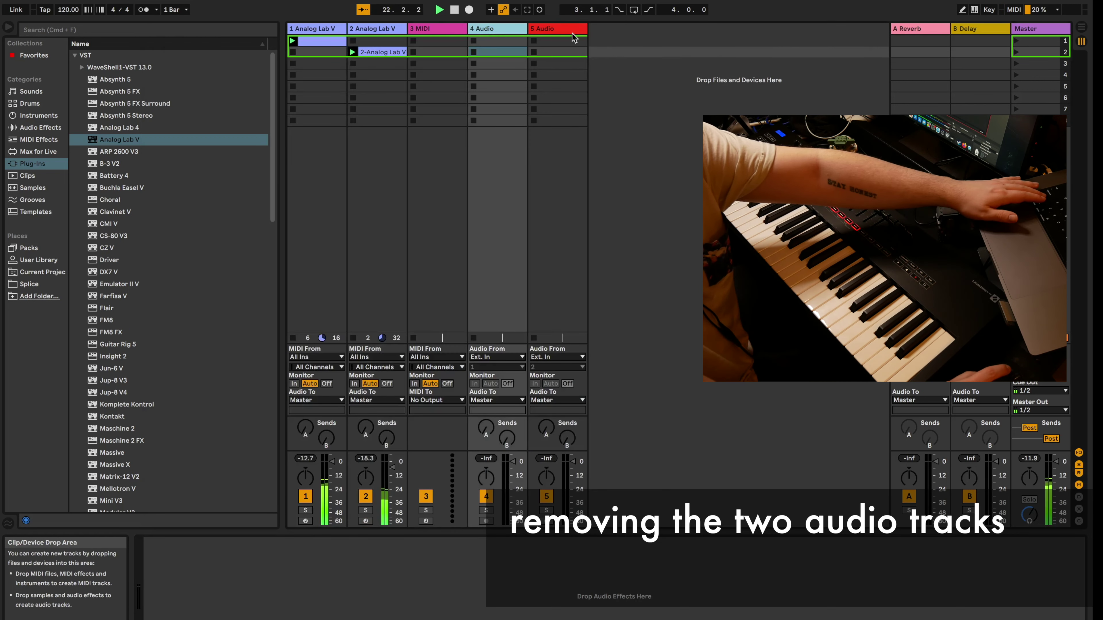
- Delete the two empty audio tracks, 4 Audio and 5 Audio
shift+click(571, 31)
right_click(572, 31)
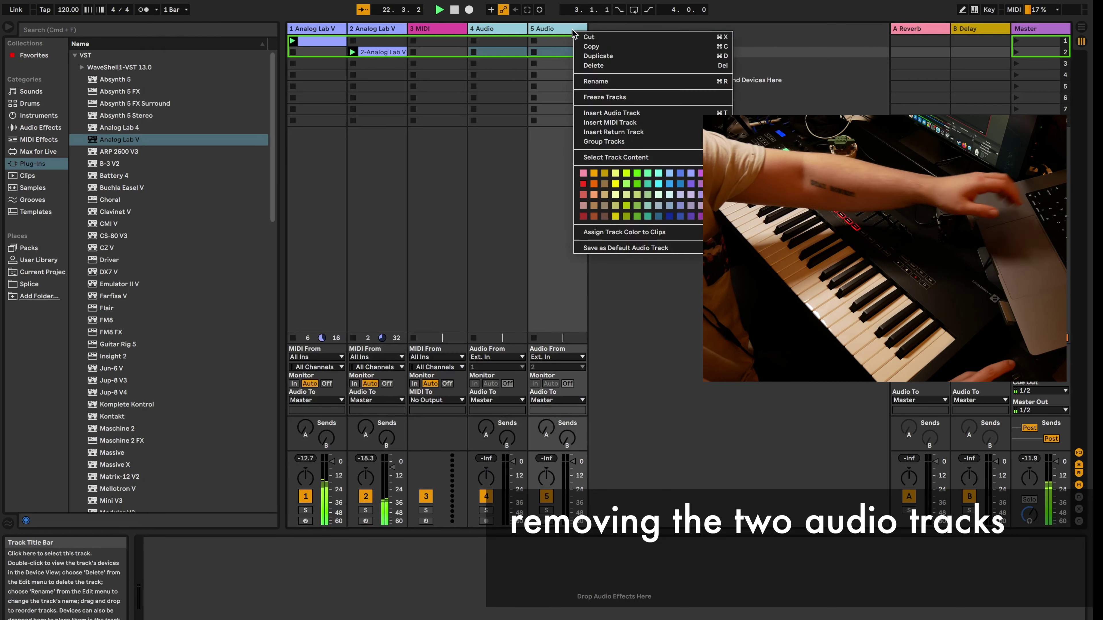
click(599, 65)
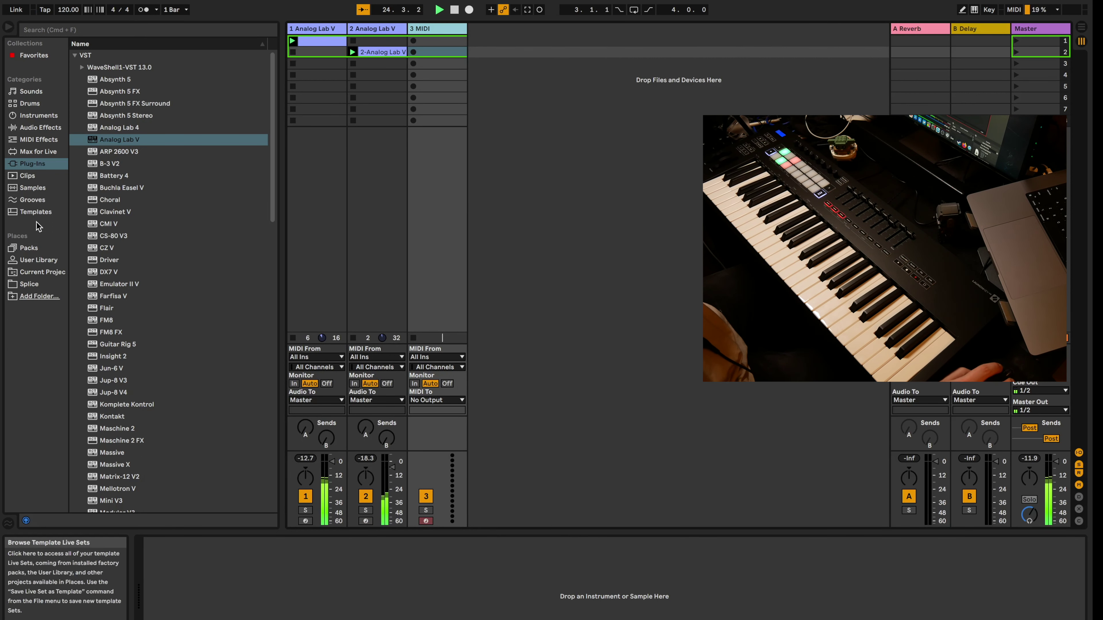
- Add Kontakt on a new track after the MIDI track and load the Twenty Five instrument into it
scroll(136, 396, down, 1)
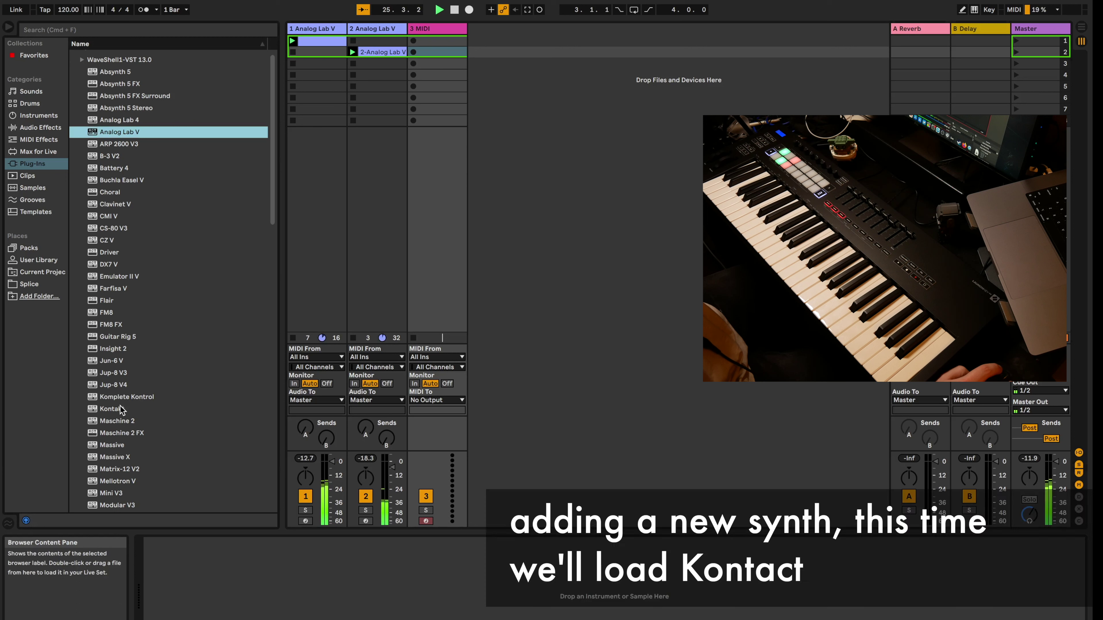
click(124, 409)
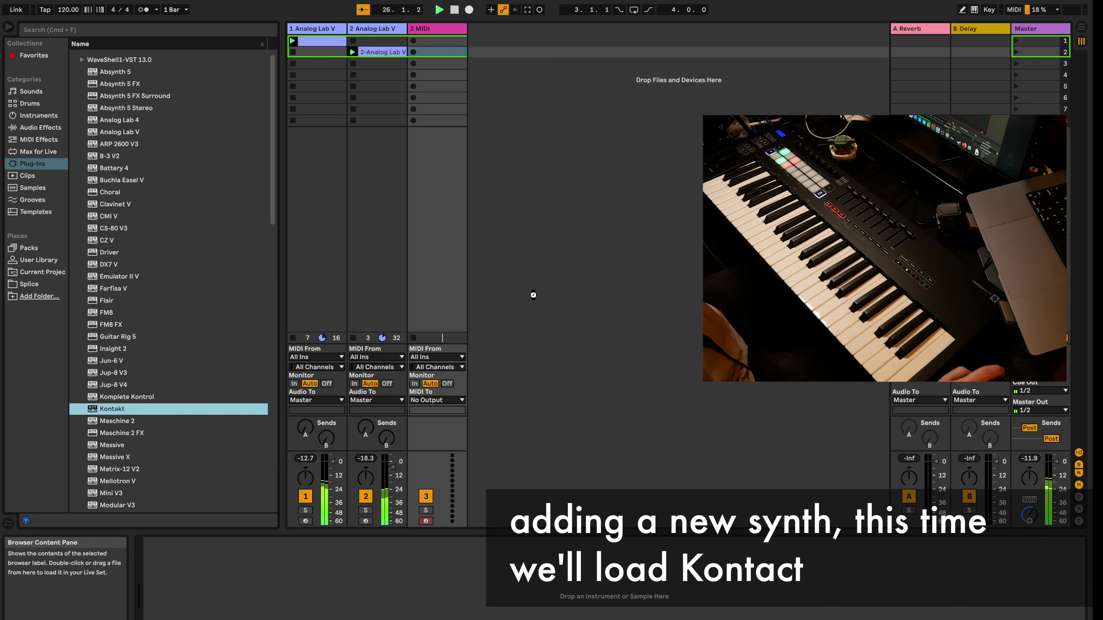
drag(487, 394, 468, 421)
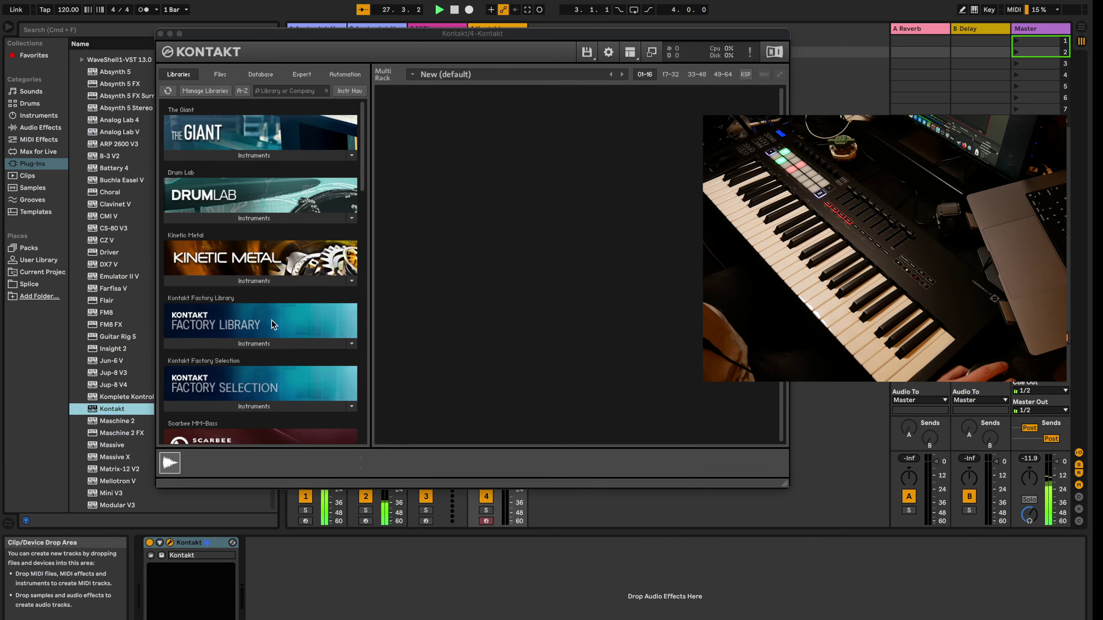
scroll(261, 313, down, 10)
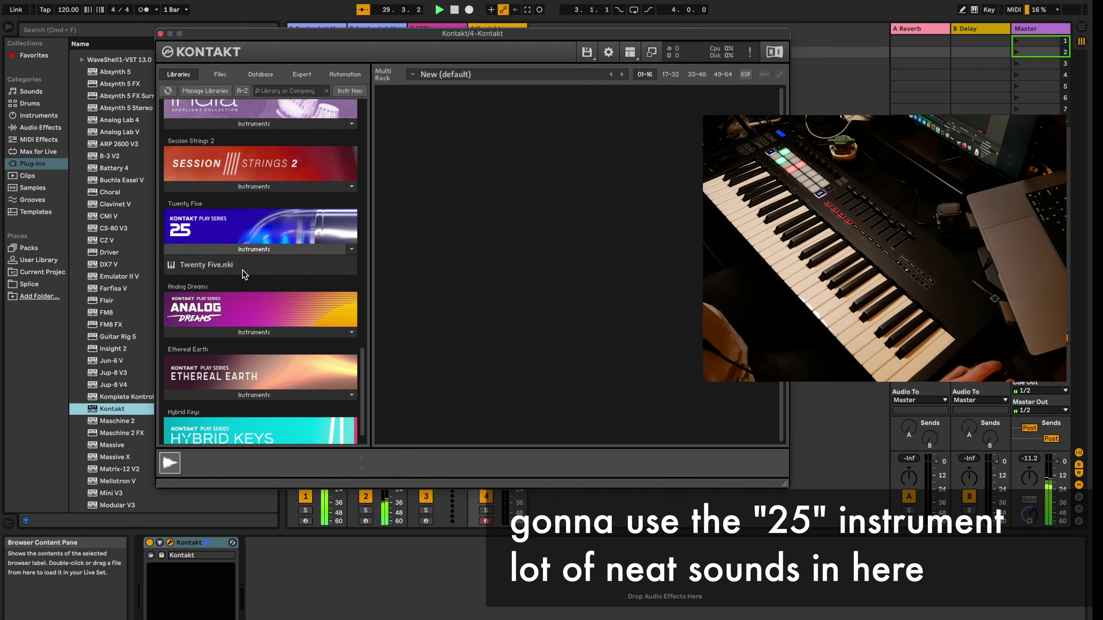
double_click(235, 269)
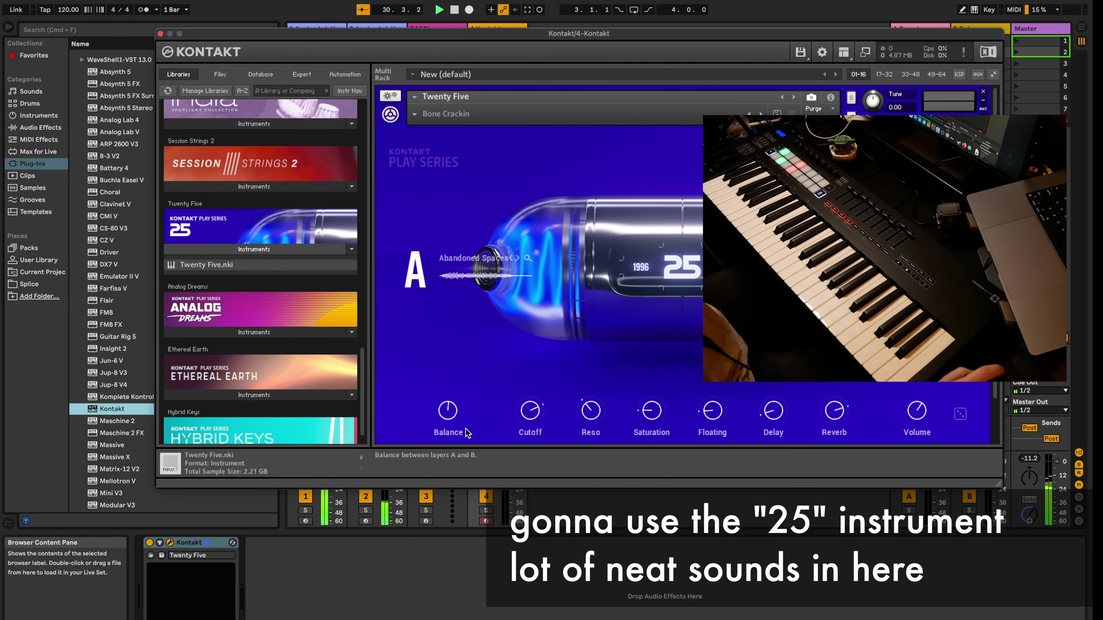
- Expose Twenty Five's Balance, Cutoff, Reso, Saturation, Floating, Delay, Reverb and Volume knobs as parameters of the Kontakt device
click(160, 547)
click(266, 542)
click(448, 410)
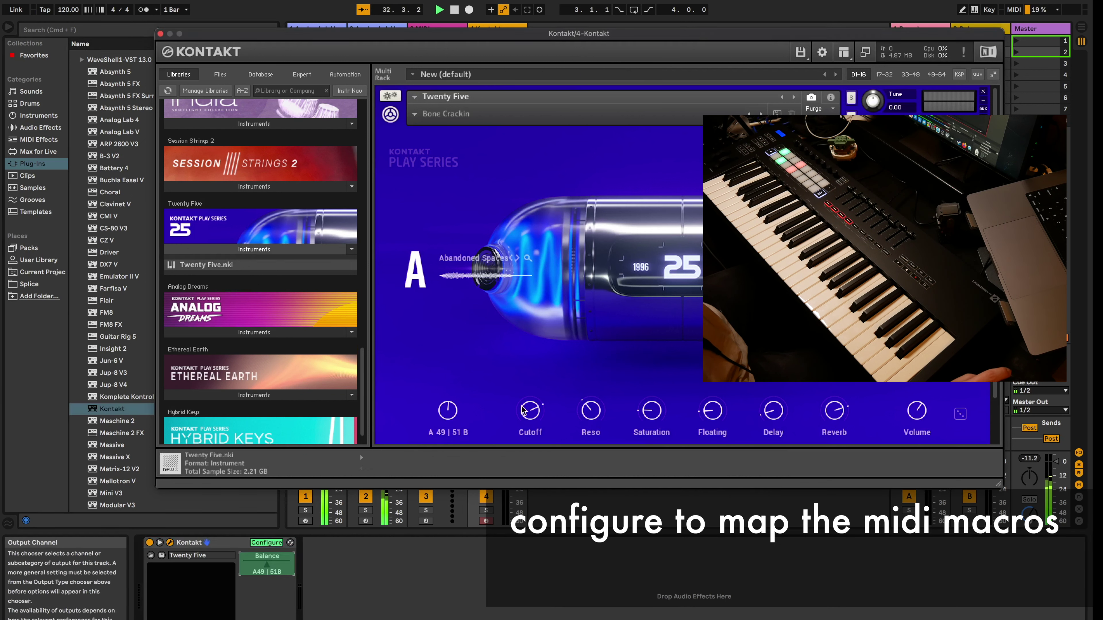
click(525, 410)
click(584, 411)
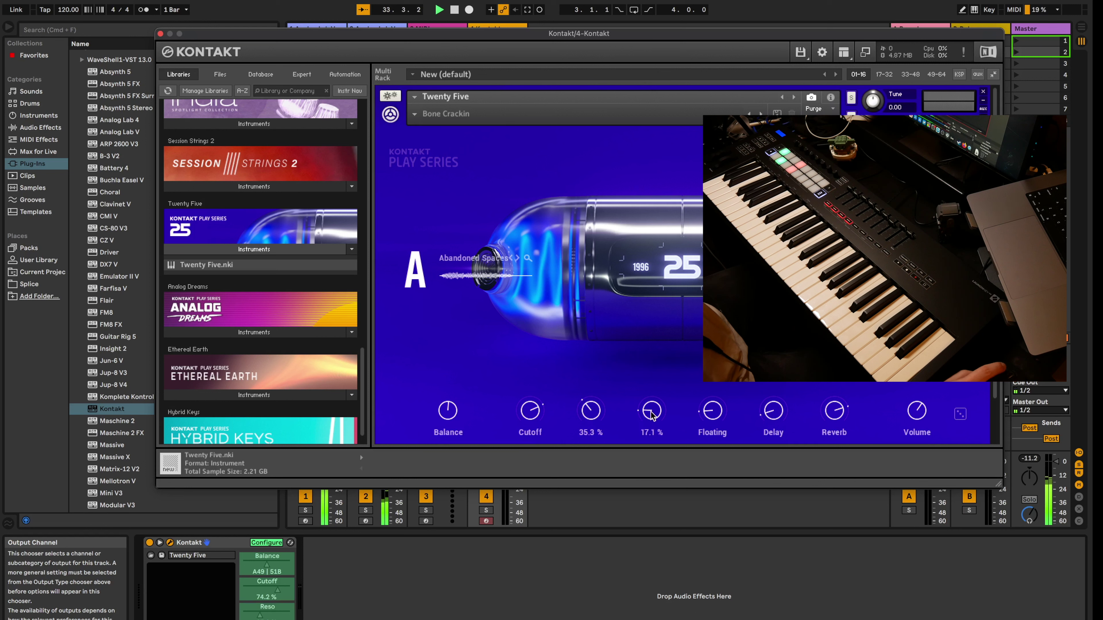
click(712, 410)
click(773, 410)
click(834, 410)
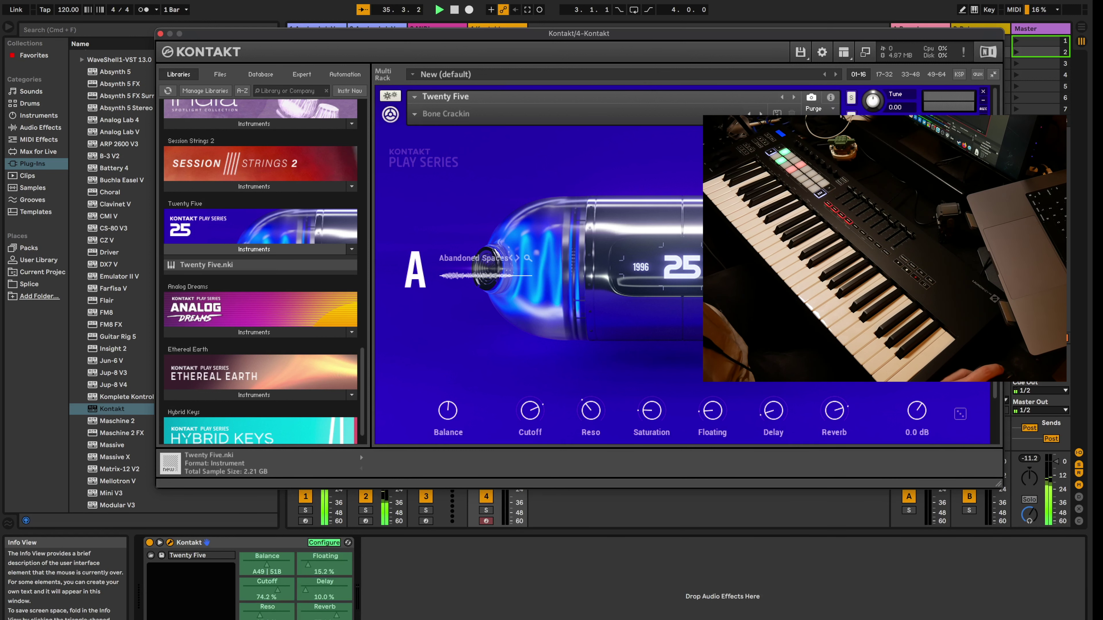
click(314, 543)
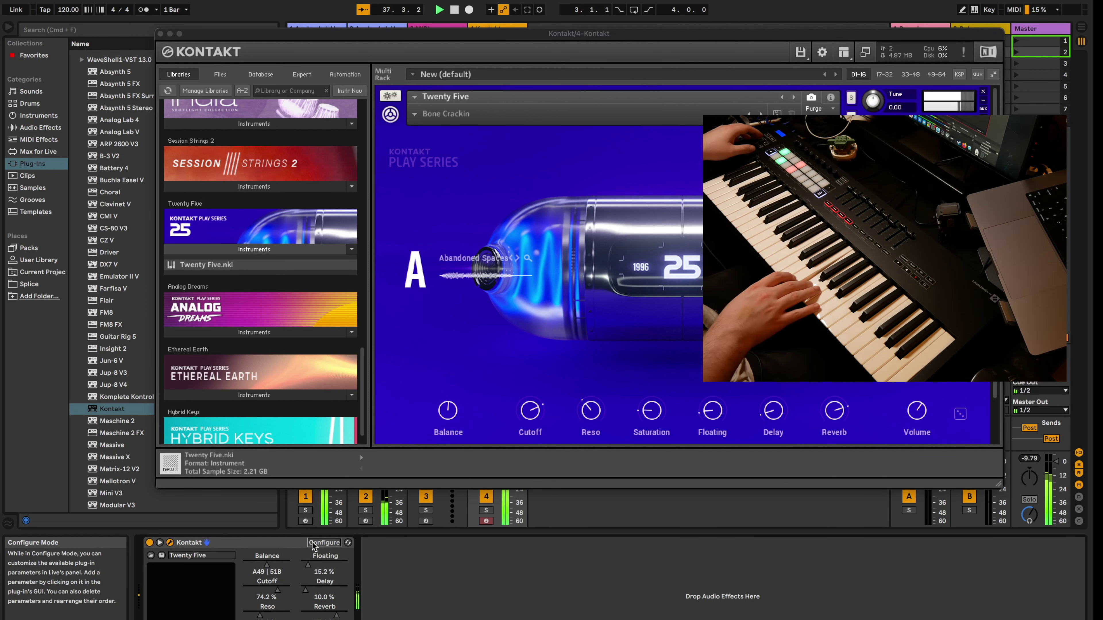
click(313, 546)
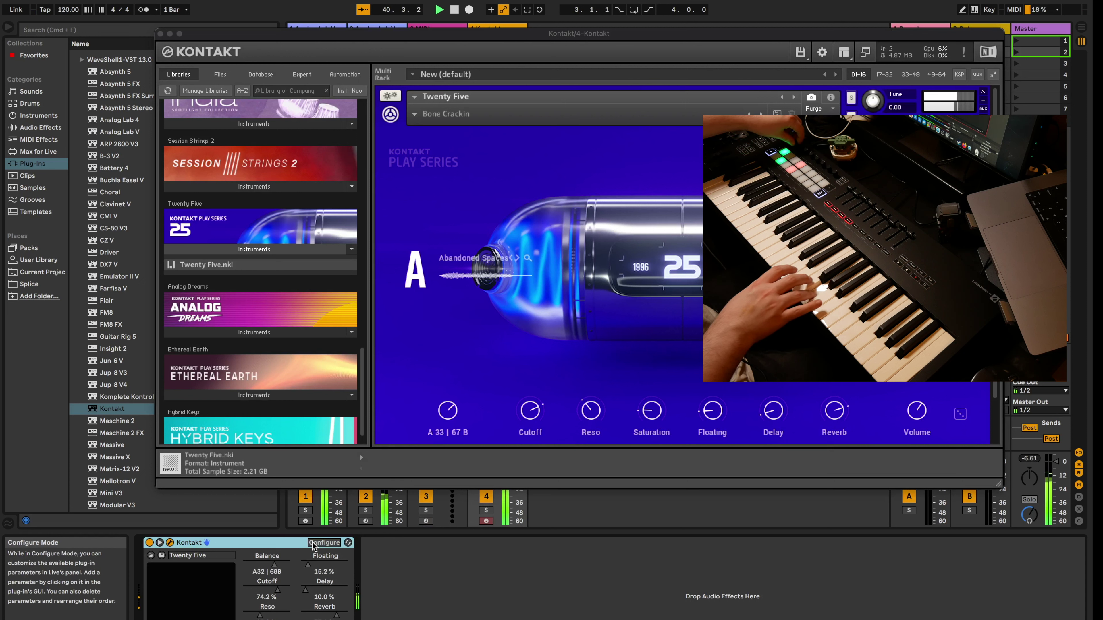
- Load the Citadel Core snapshot in Twenty Five and close the Kontakt window
click(421, 116)
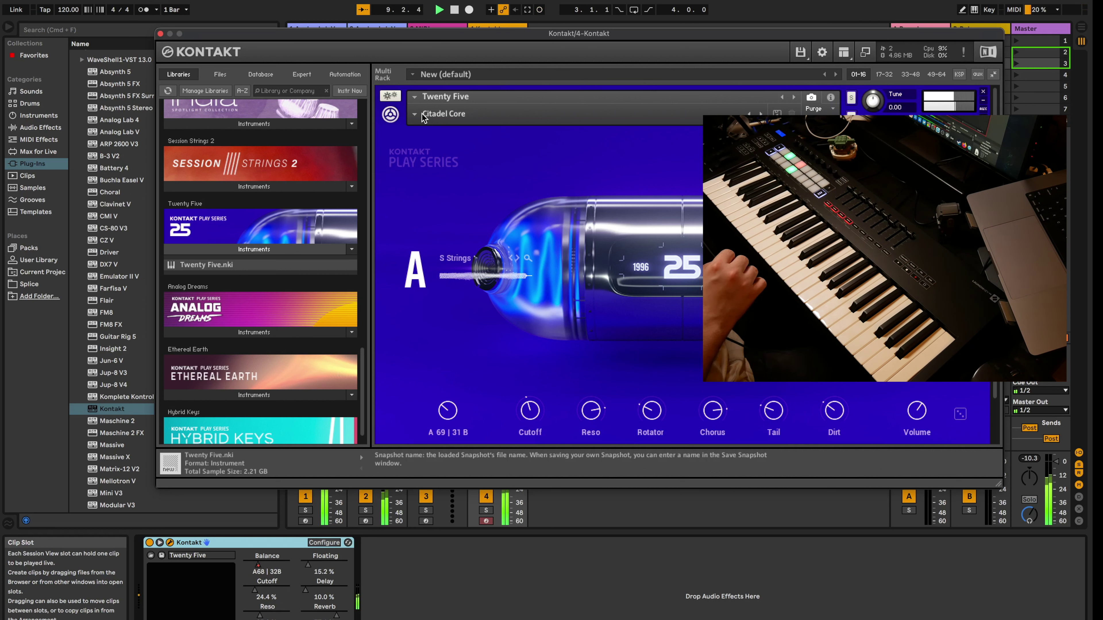
click(160, 33)
- Load Massive X on the empty MIDI track 3, choose the Bad Soldier preset and close its window
scroll(118, 269, up, 1)
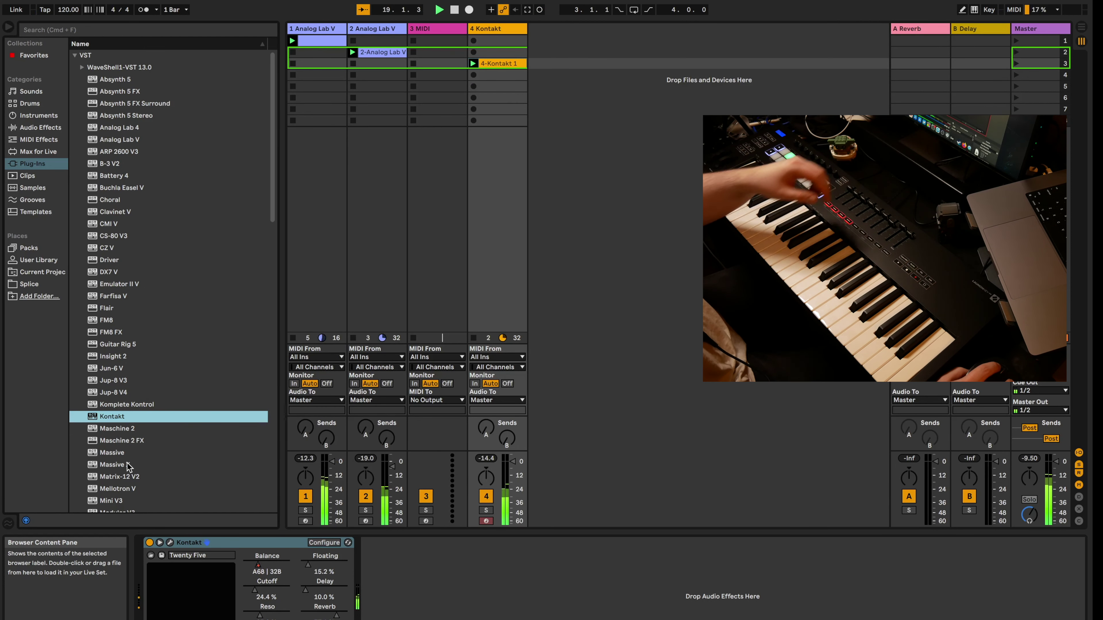
drag(138, 463, 436, 304)
click(575, 61)
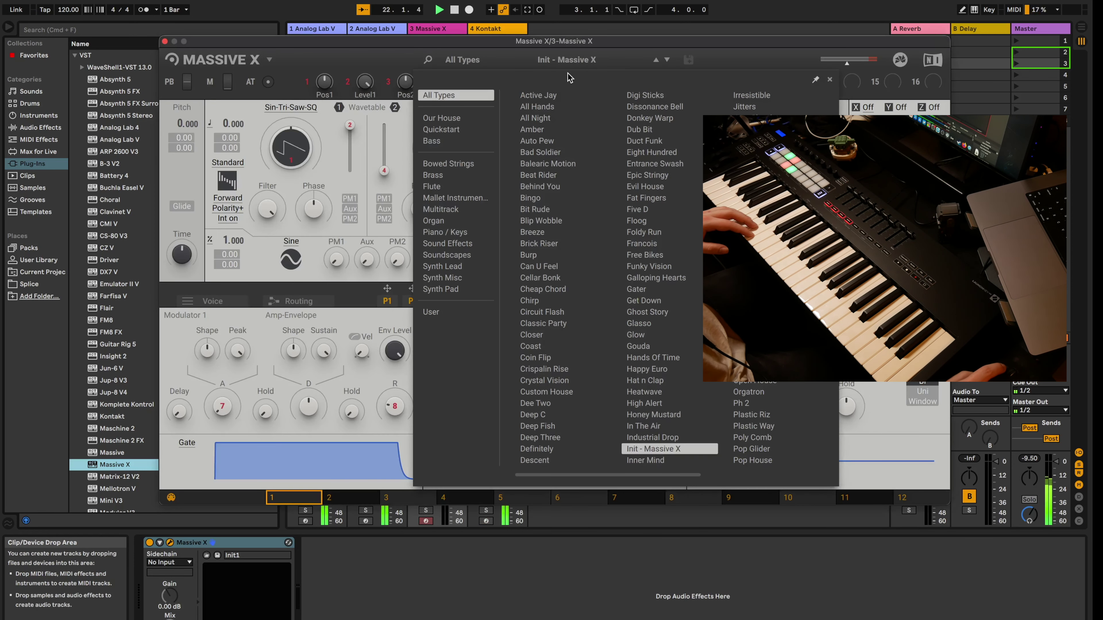
click(541, 152)
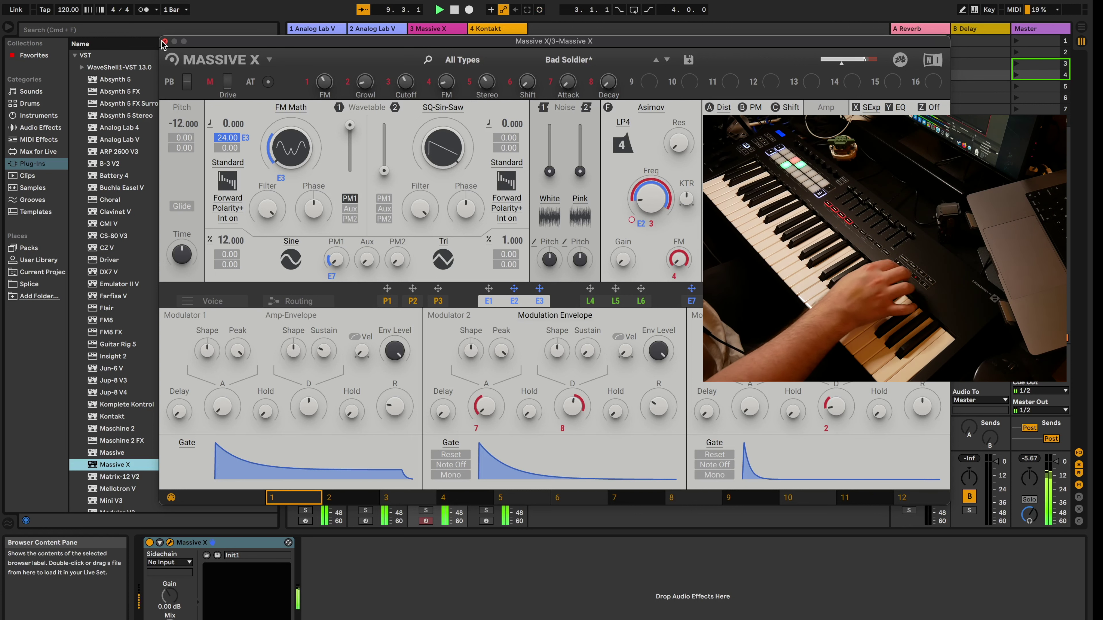
click(164, 41)
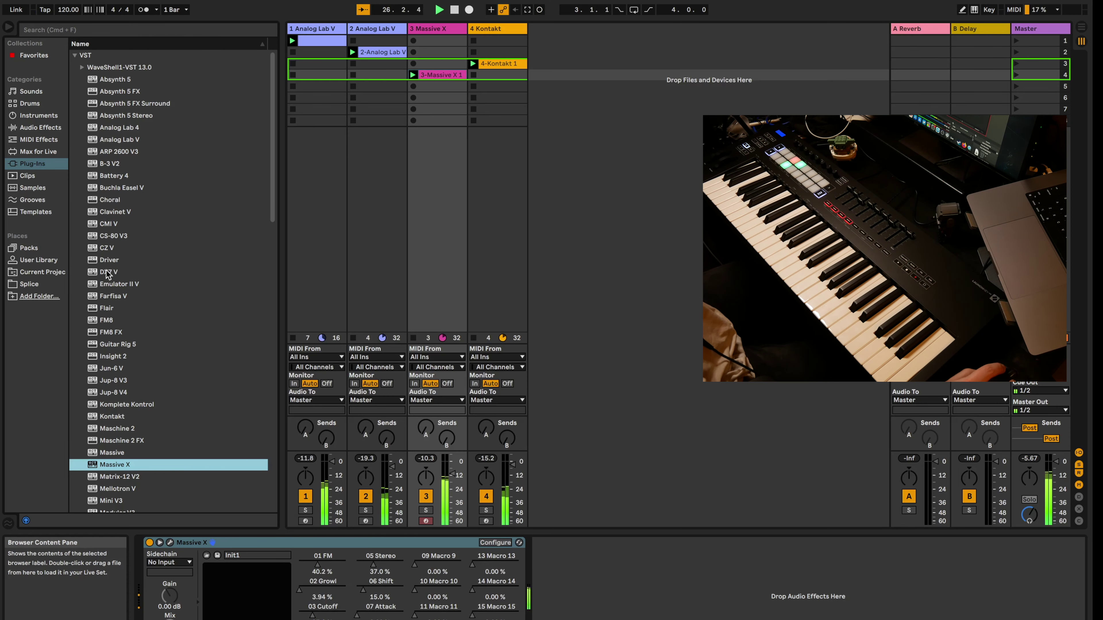
- Add DX7 V on a new track after the Kontakt track and decline the plugin's feature tour
drag(107, 273, 660, 232)
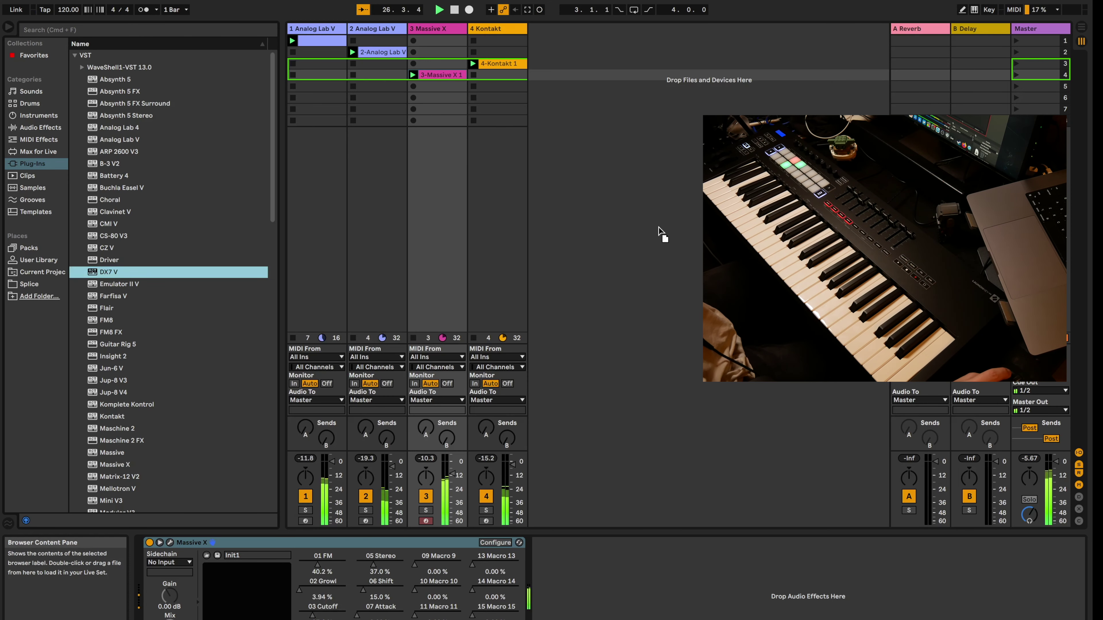
drag(590, 247, 572, 276)
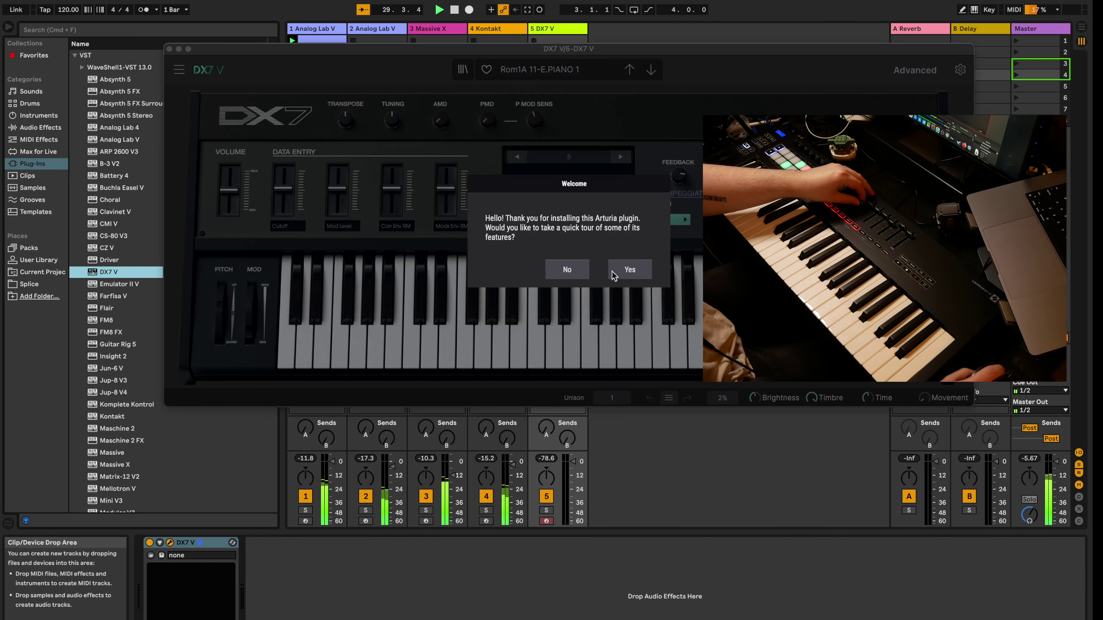
click(573, 269)
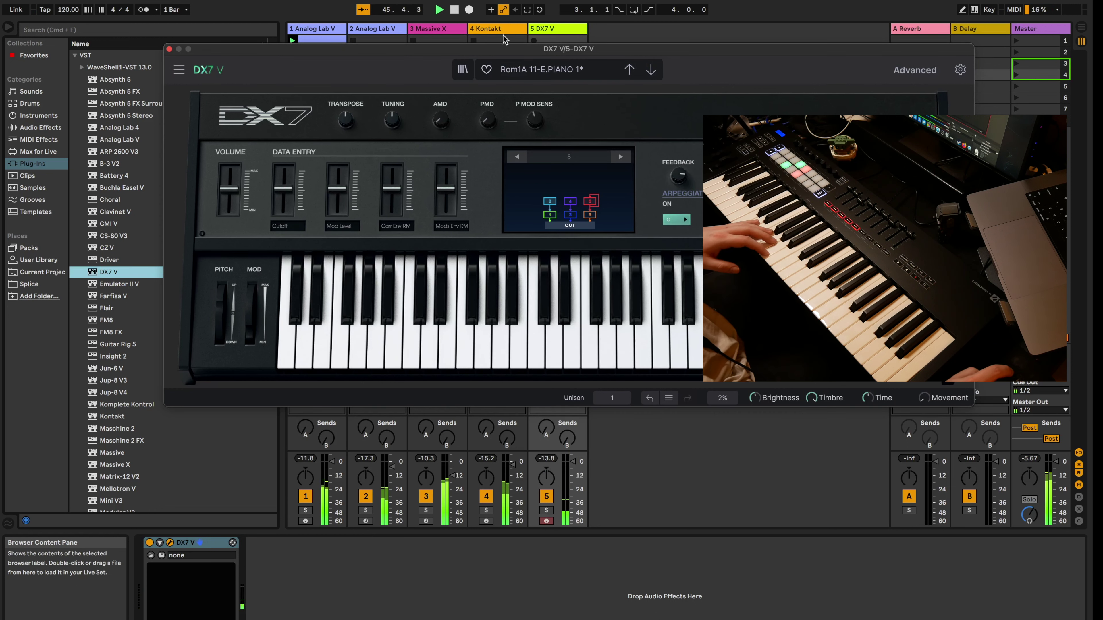
- Advance through the DX7 V presets to Glacial Strings
click(650, 71)
click(652, 75)
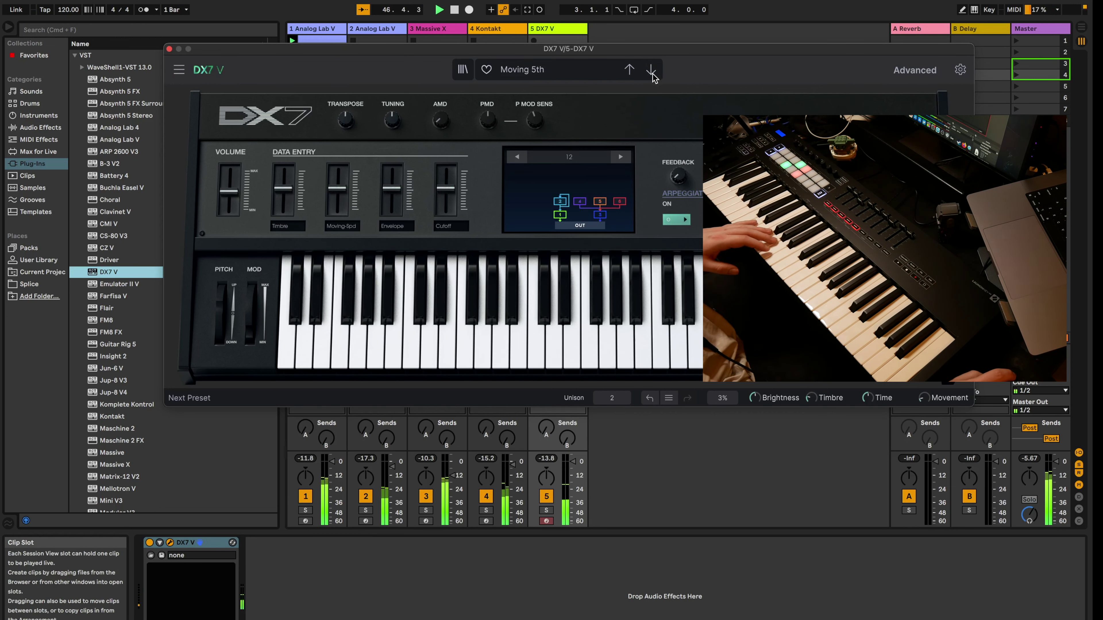
click(652, 75)
click(652, 74)
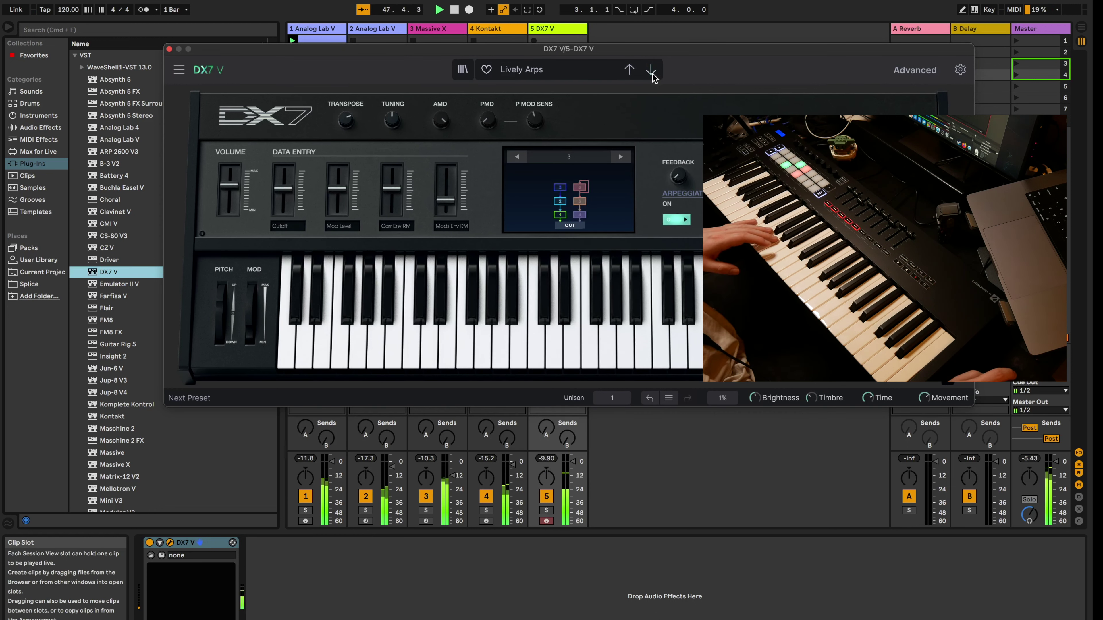
click(652, 75)
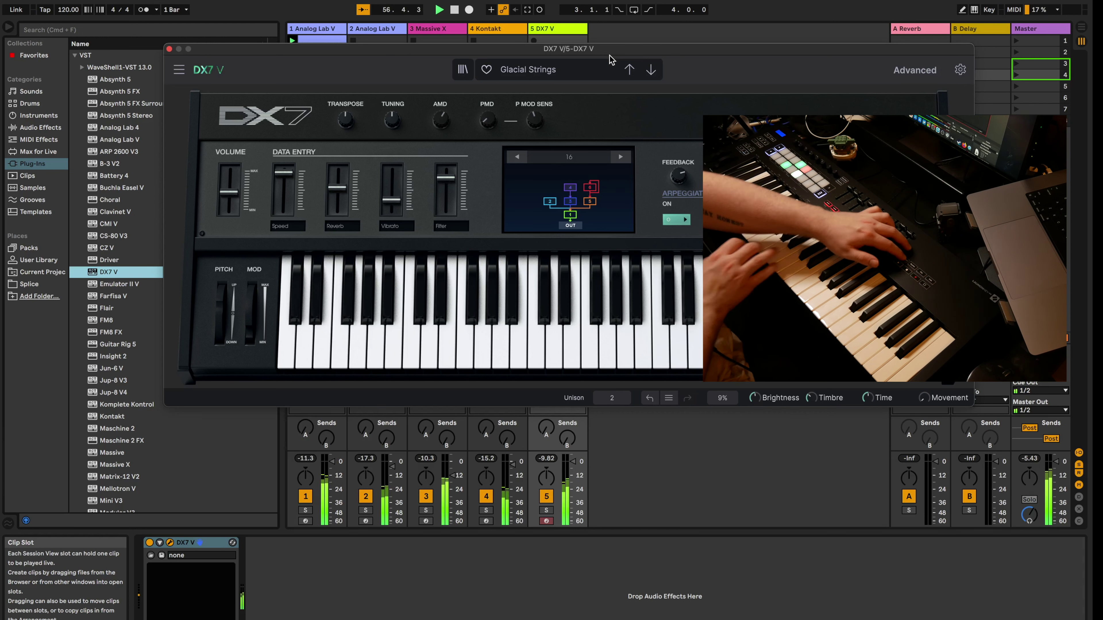
- Capture the played DX7 V part as a clip, move its loop start to 19.3.1, and hide the plugin window
key(super+shift+c)
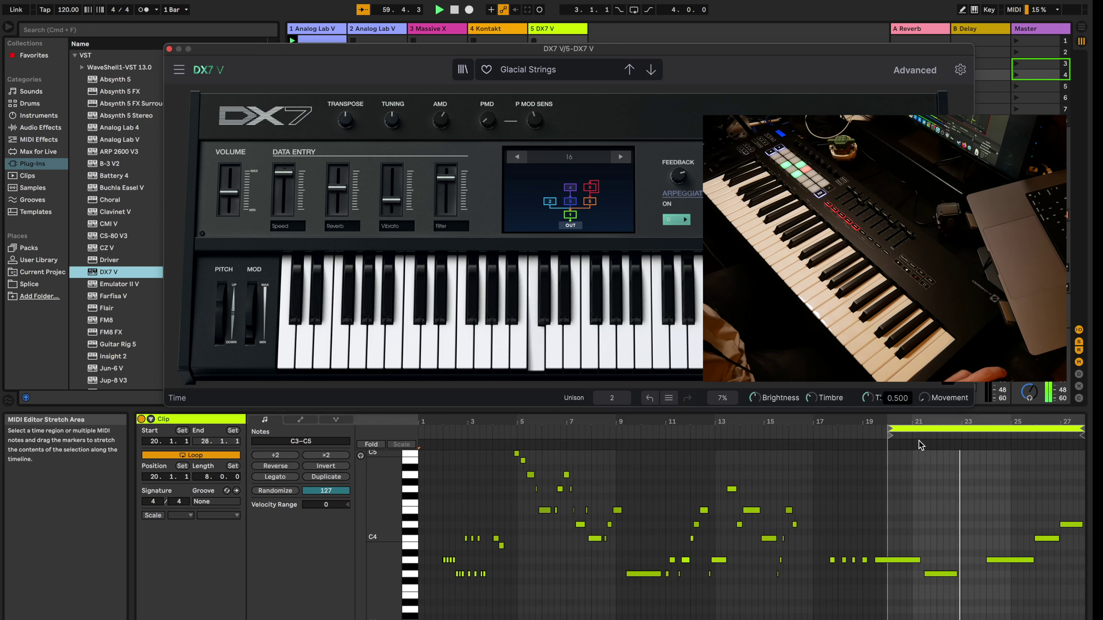
drag(919, 433, 908, 433)
click(898, 560)
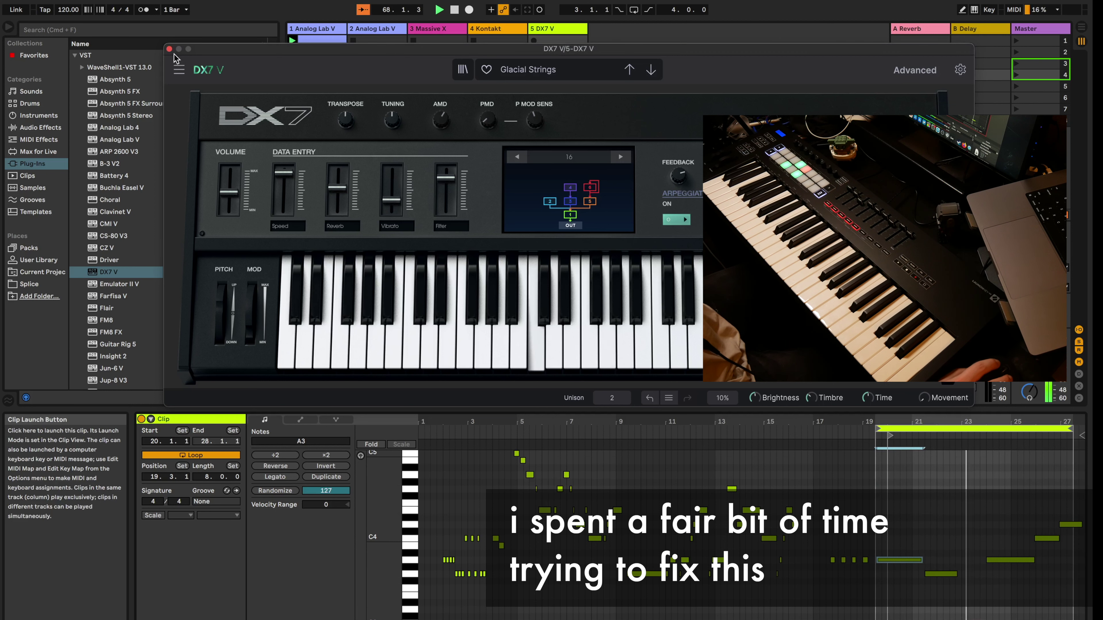
key(super+alt+p)
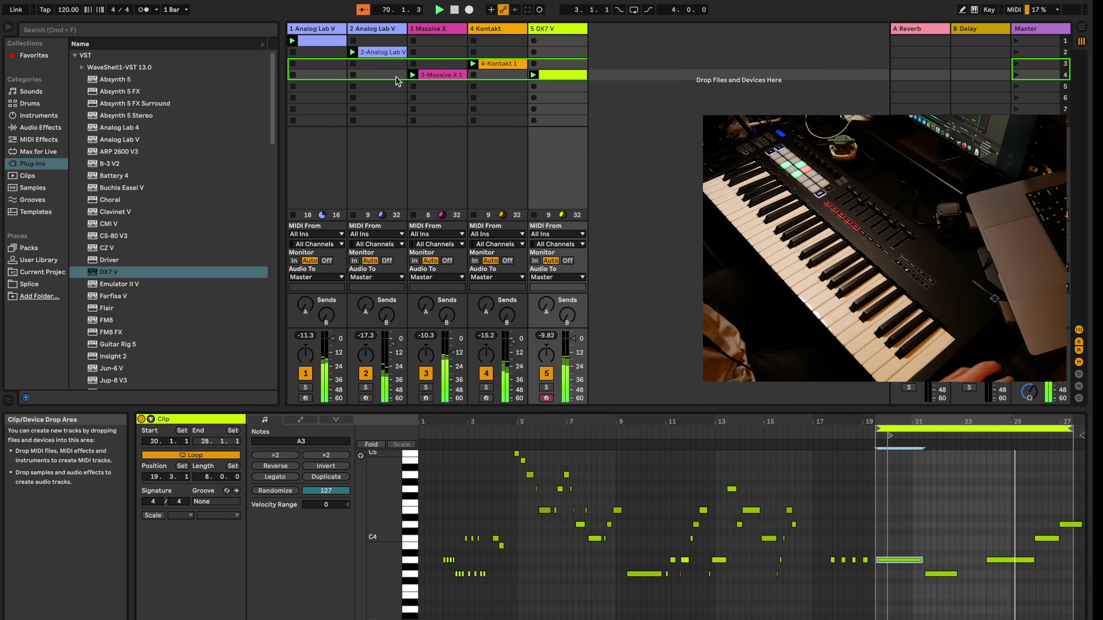
- Duplicate the track 1 Analog Lab V clip into scenes 2, 3 and 4
click(329, 42)
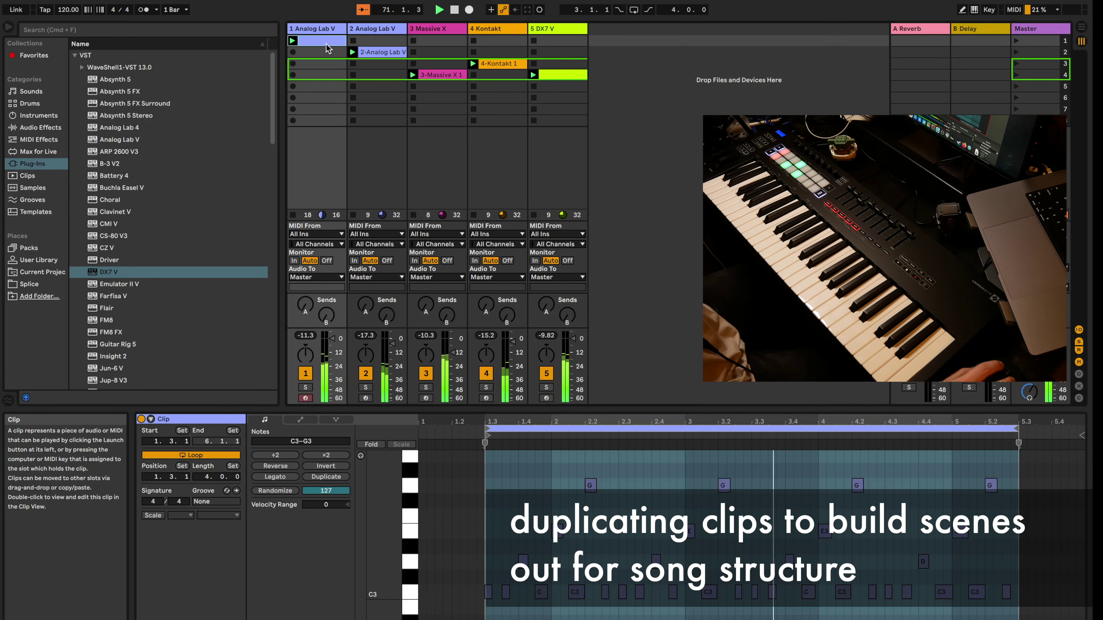
right_click(328, 44)
click(332, 70)
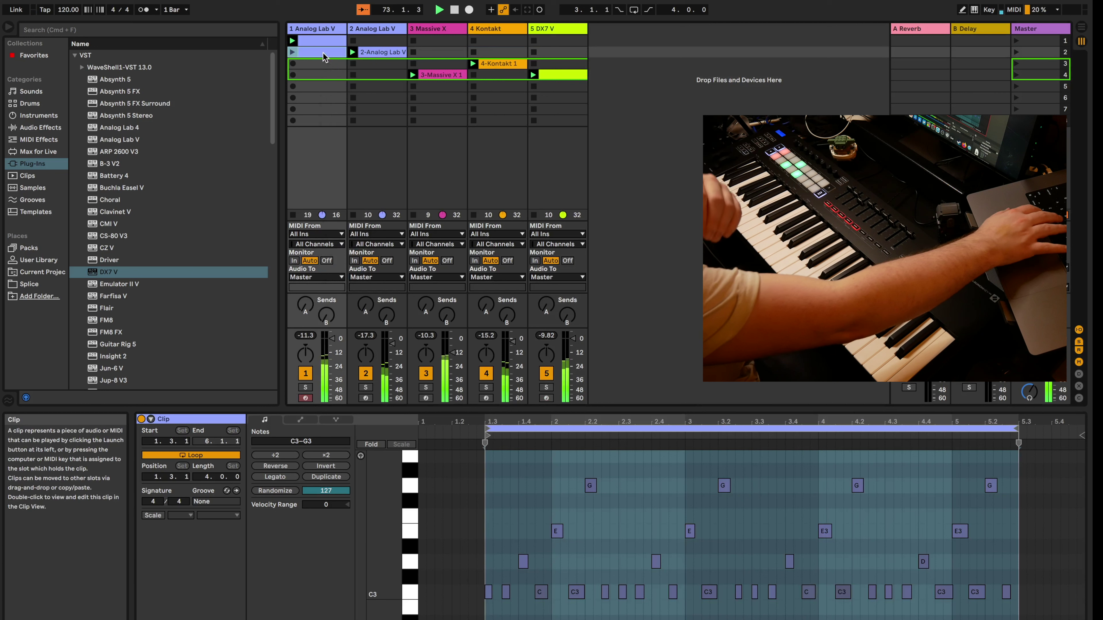
key(super+d)
key(super+d)
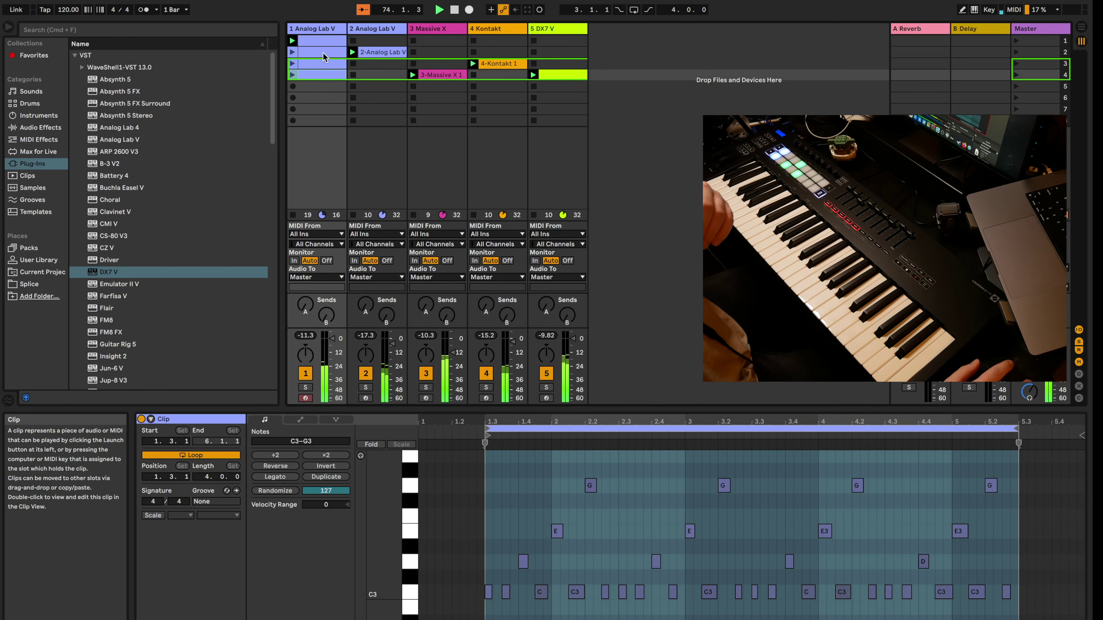
- Duplicate the track 2 Analog Lab V clip into scenes 3 and 4, and the track 4 Kontakt clip into scene 4
click(390, 52)
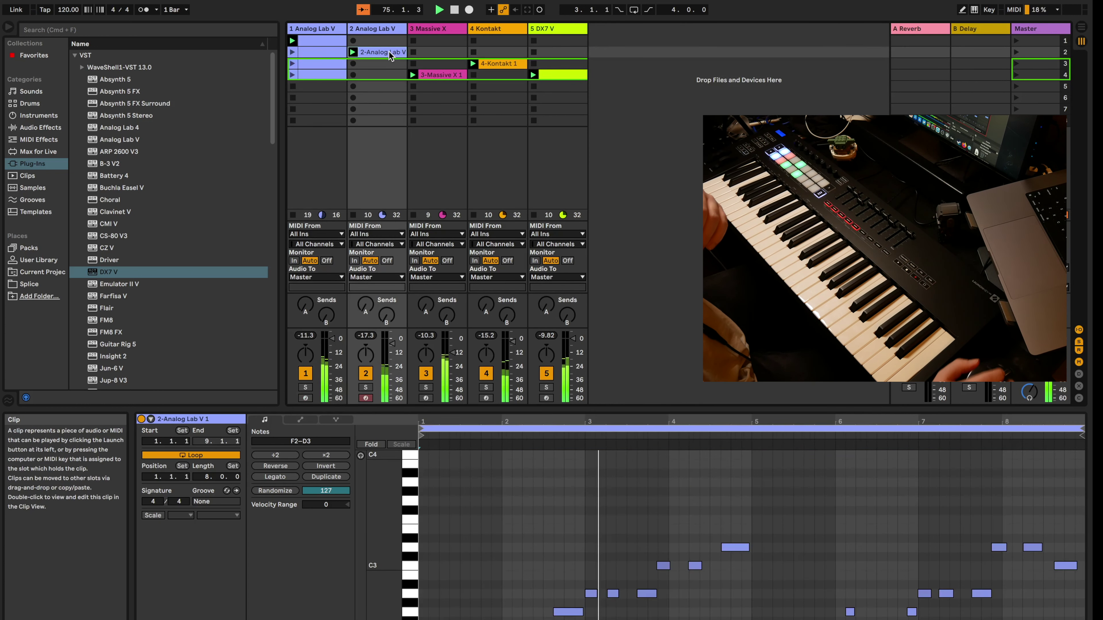
key(super+d)
key(super+d)
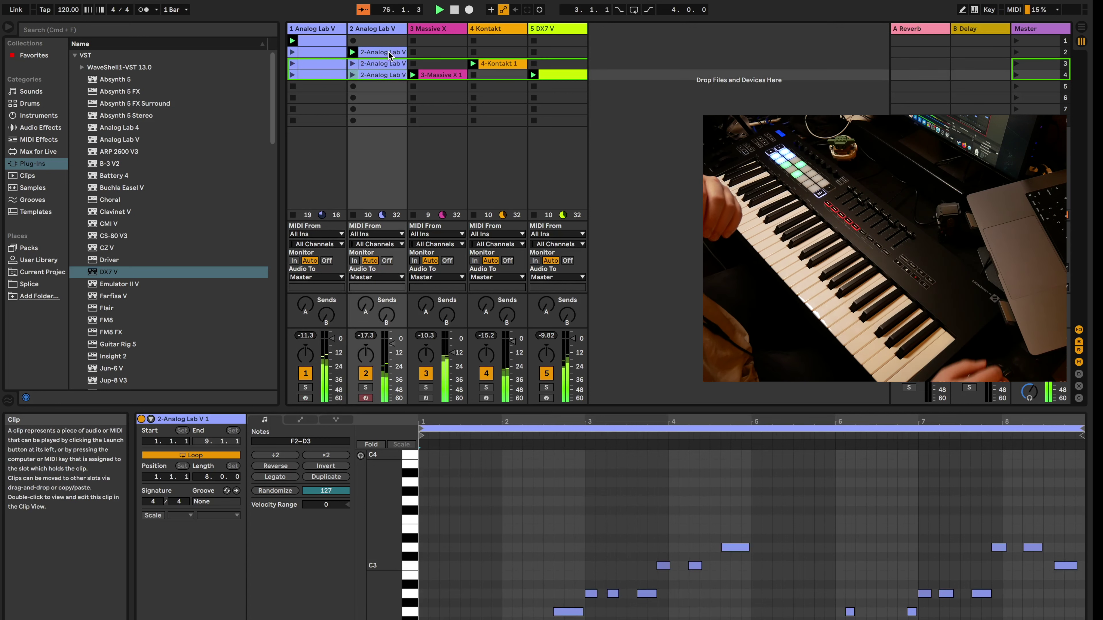
click(488, 65)
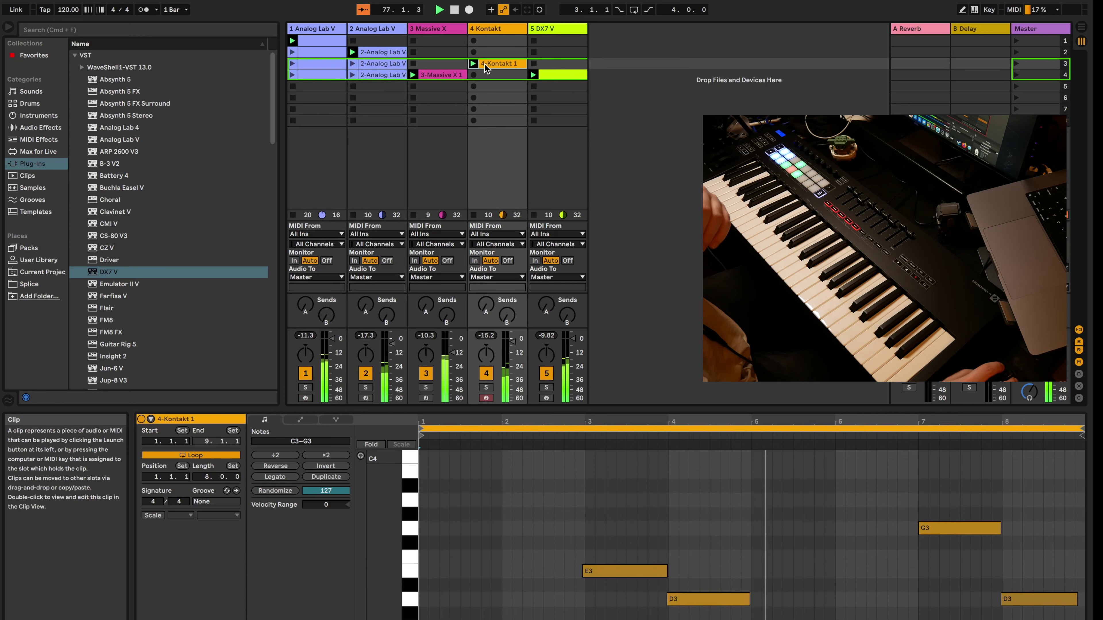
key(super+d)
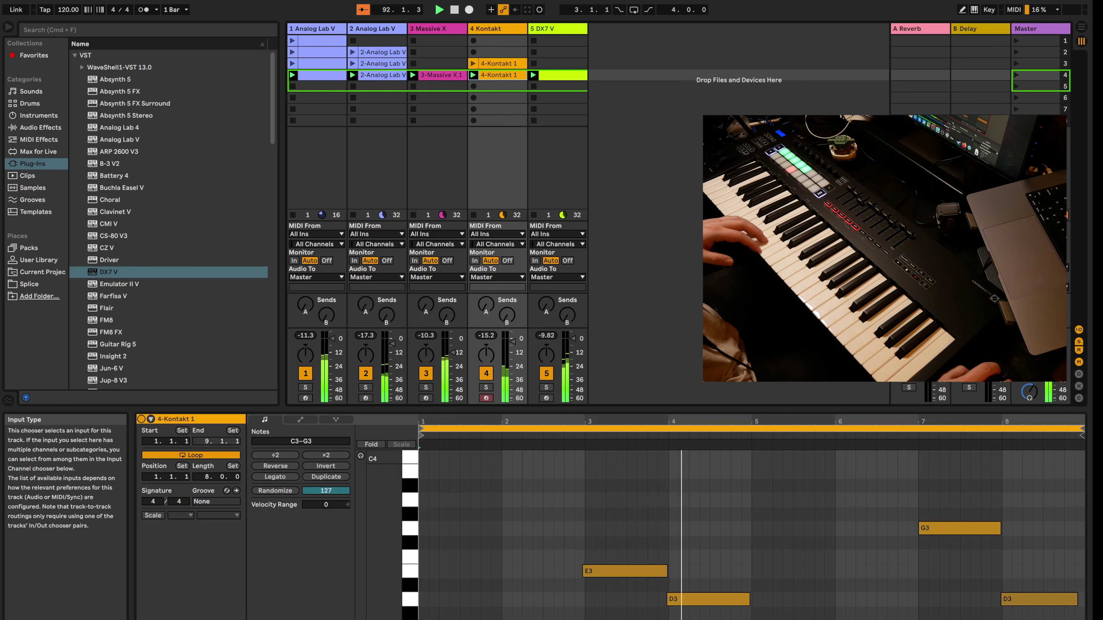
drag(486, 577, 503, 619)
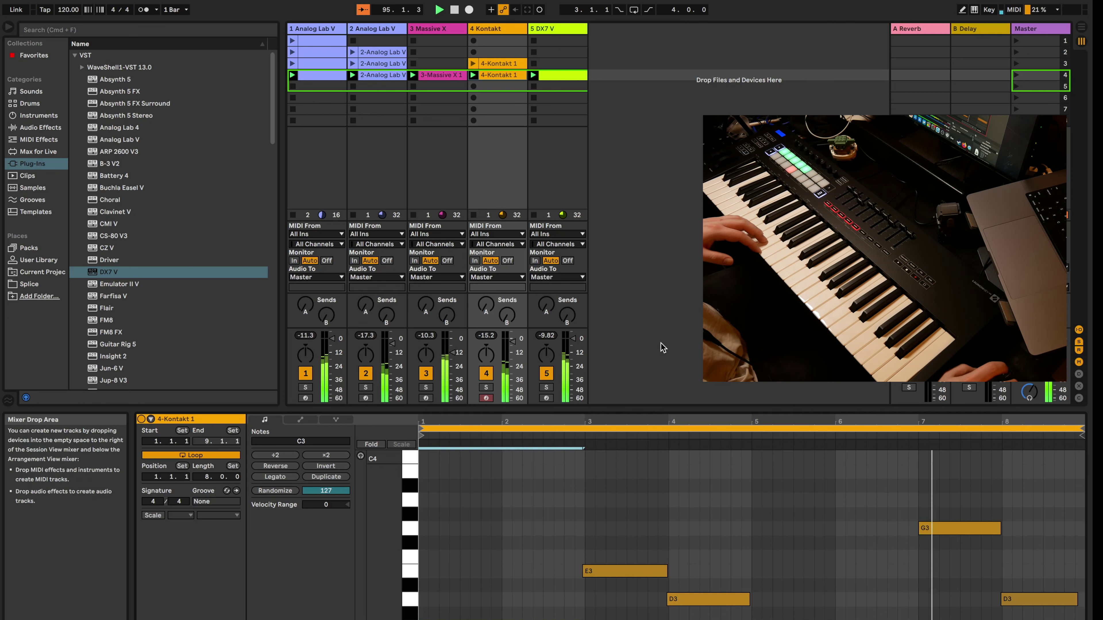
- Shift the DX7 V clip's loop to begin at 20.1.2 and adjust its loop end
click(556, 79)
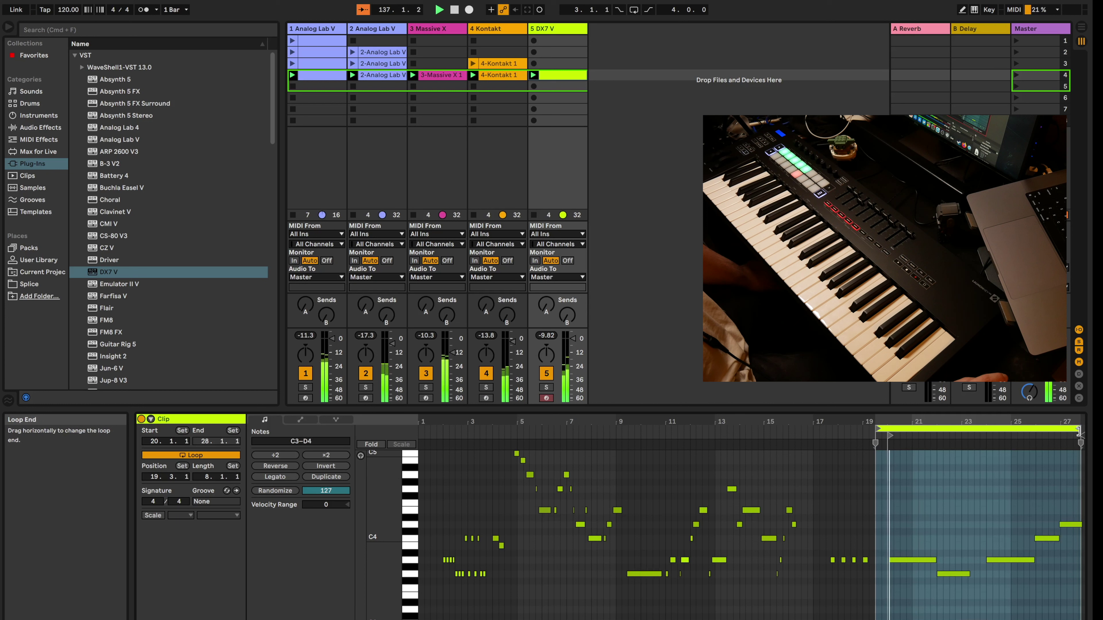
drag(929, 429, 944, 428)
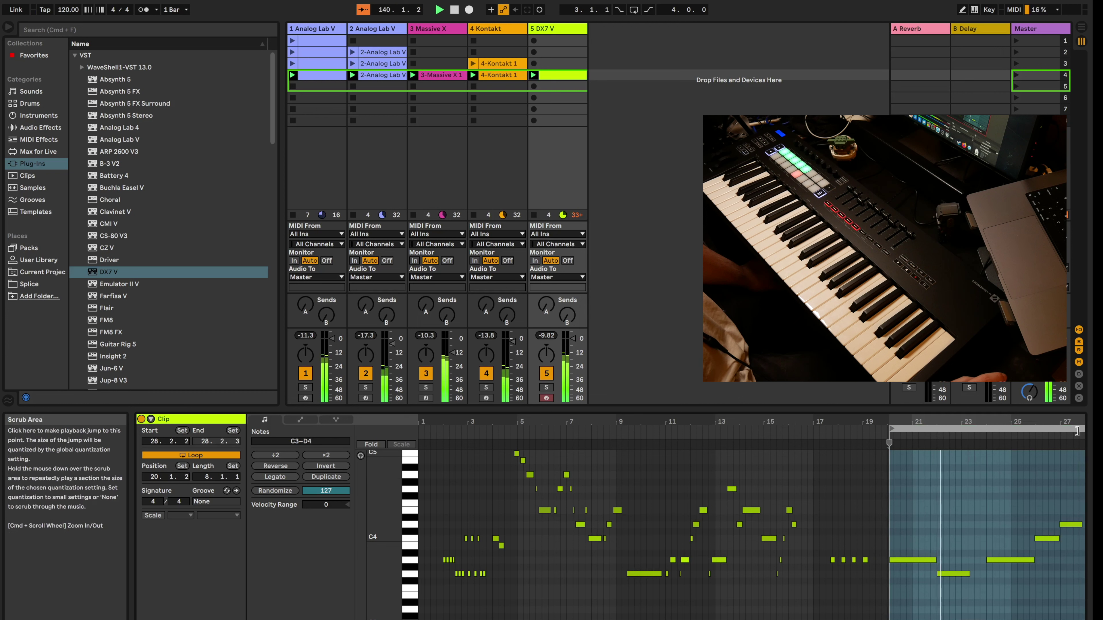
drag(1001, 421, 991, 421)
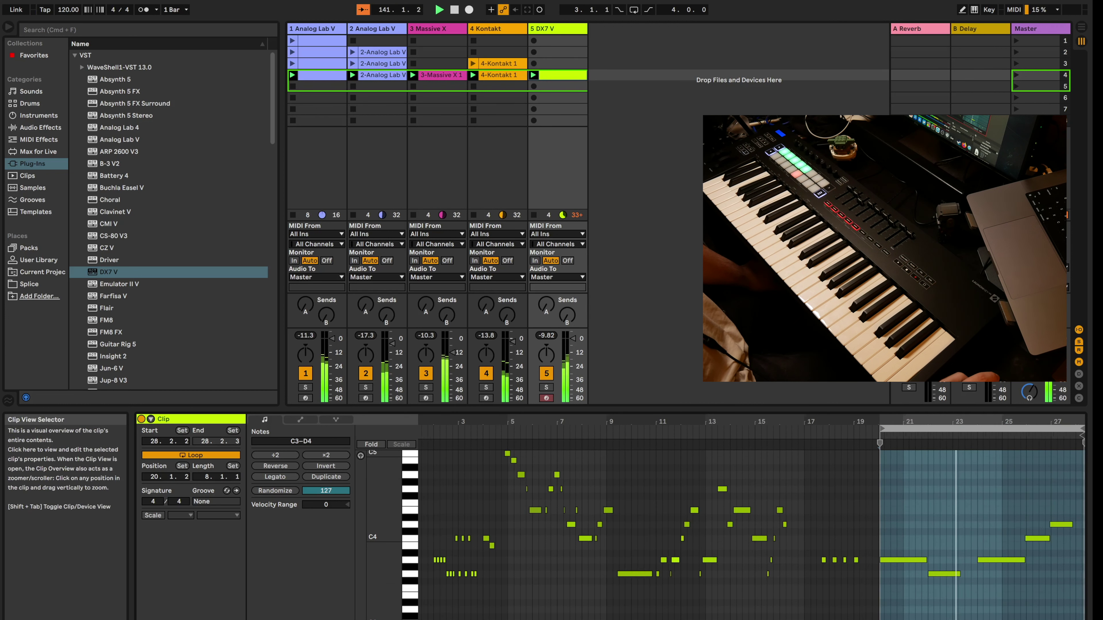
drag(1082, 429, 1078, 429)
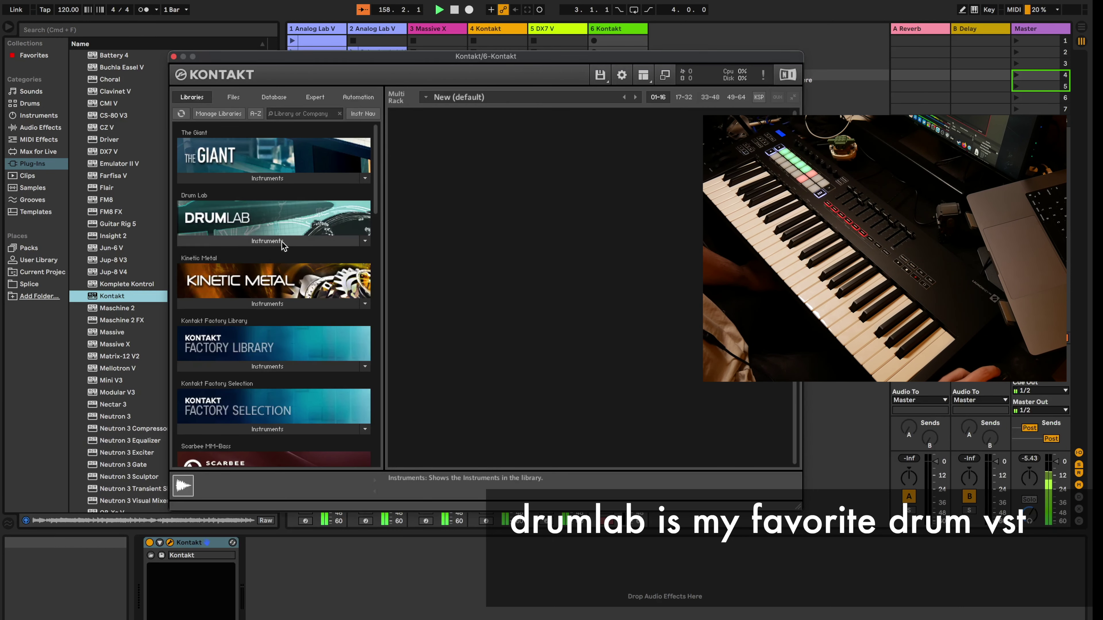
- Load the Drum Lab instrument in Kontakt on track 6 and select the Natural preset from its FAT bank
click(267, 241)
double_click(248, 255)
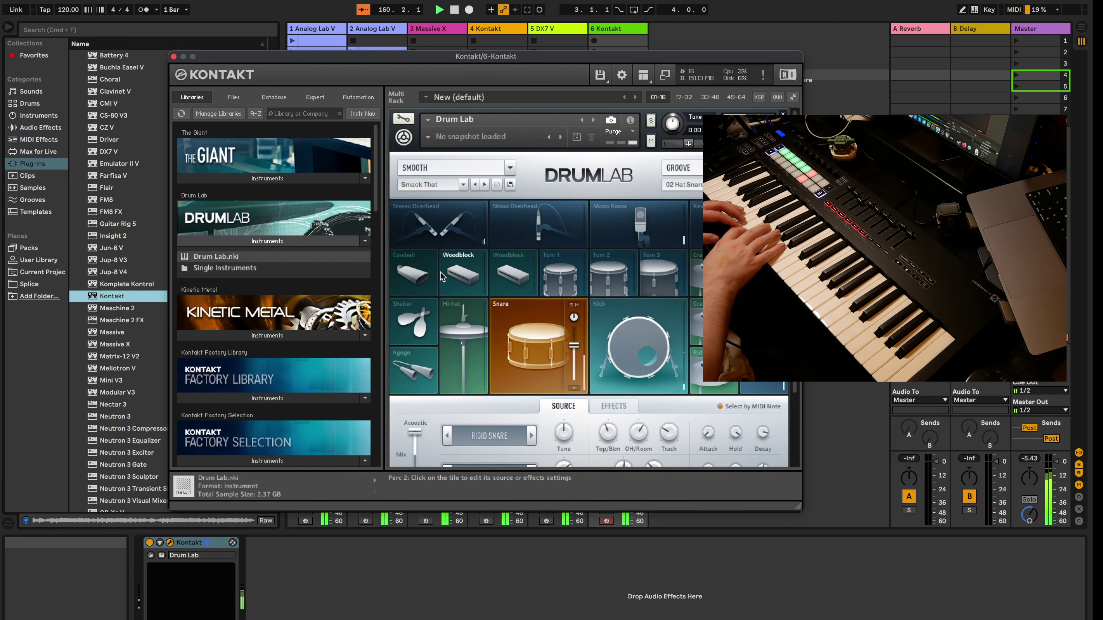
click(510, 167)
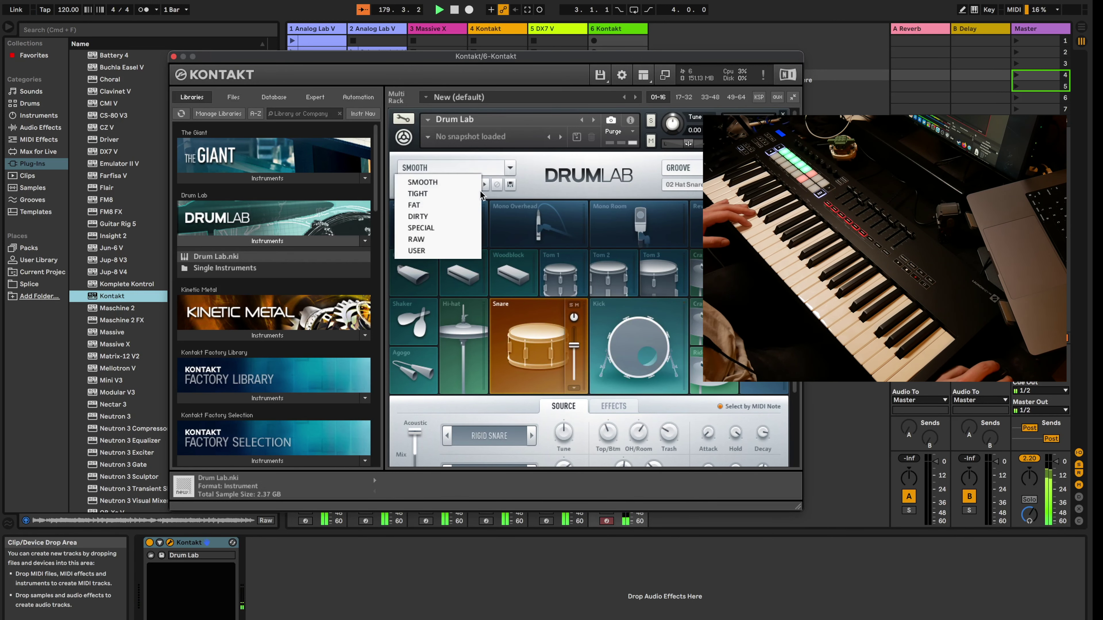
click(446, 203)
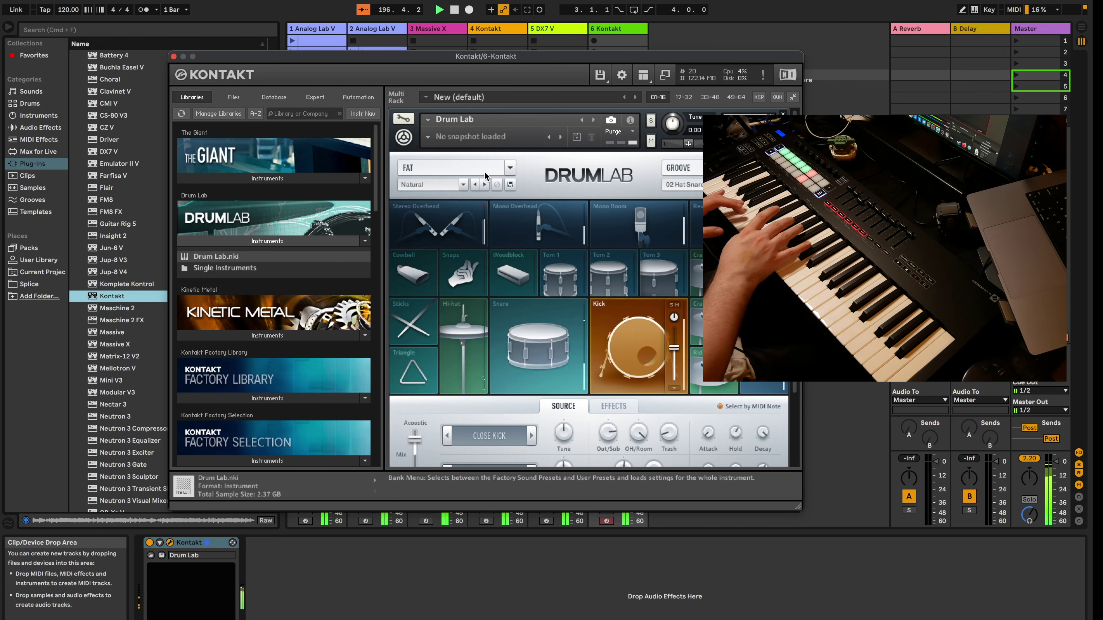
- Capture the played Drum Lab beat as a clip on track 6, restart playback, and hide the Kontakt window
key(super+shift+c)
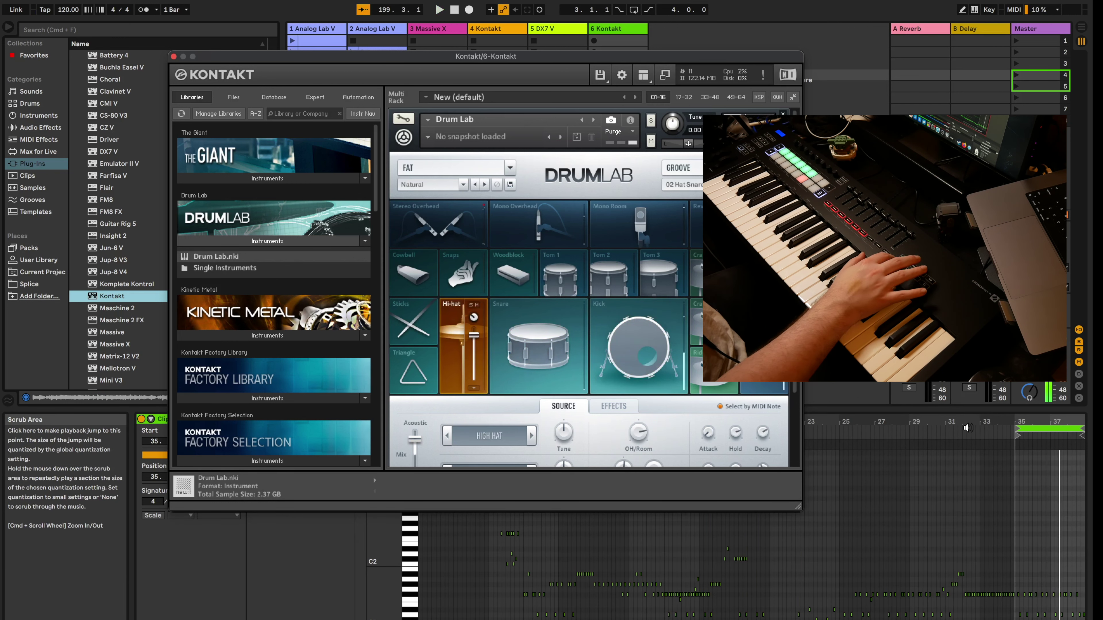
key(space)
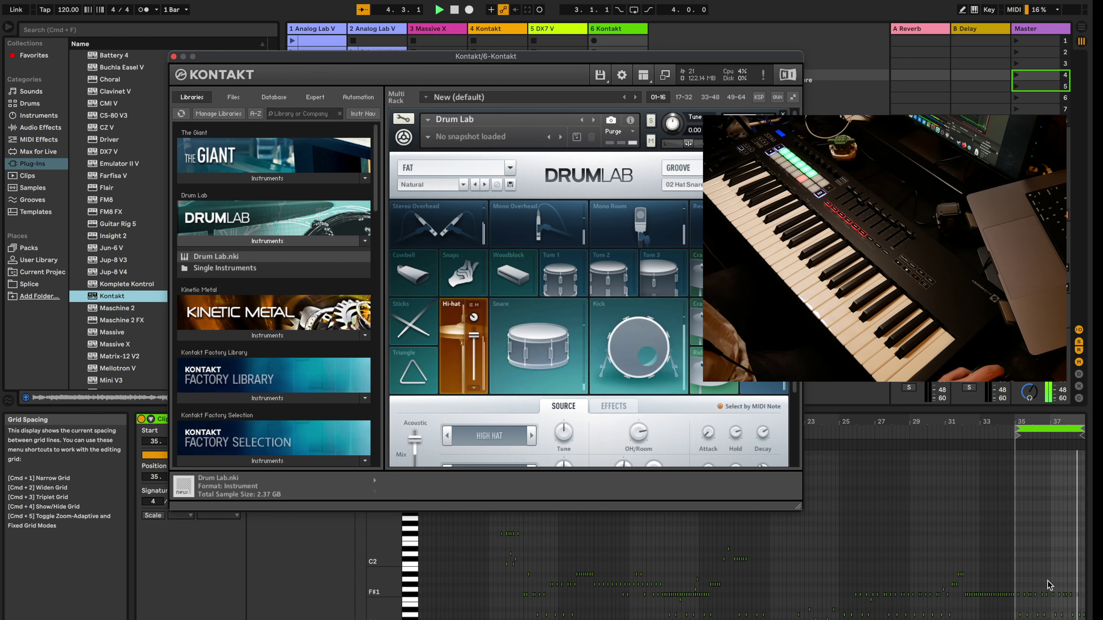
key(super+alt+p)
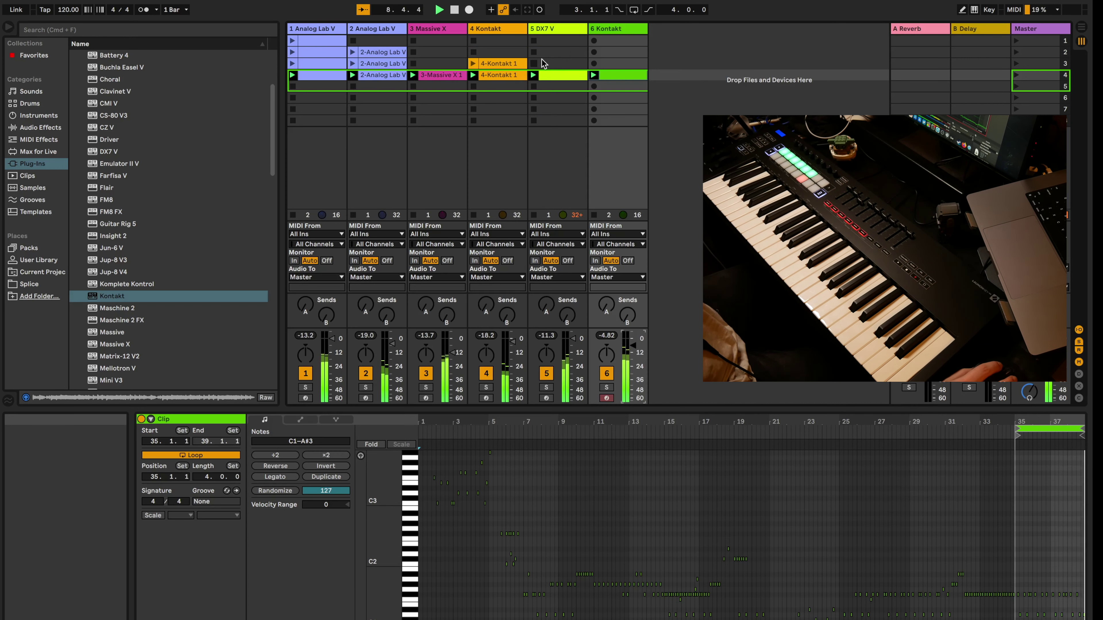
- Add the Drum Buss audio effect from Drive & Color after Kontakt on the Drum Lab track
double_click(605, 31)
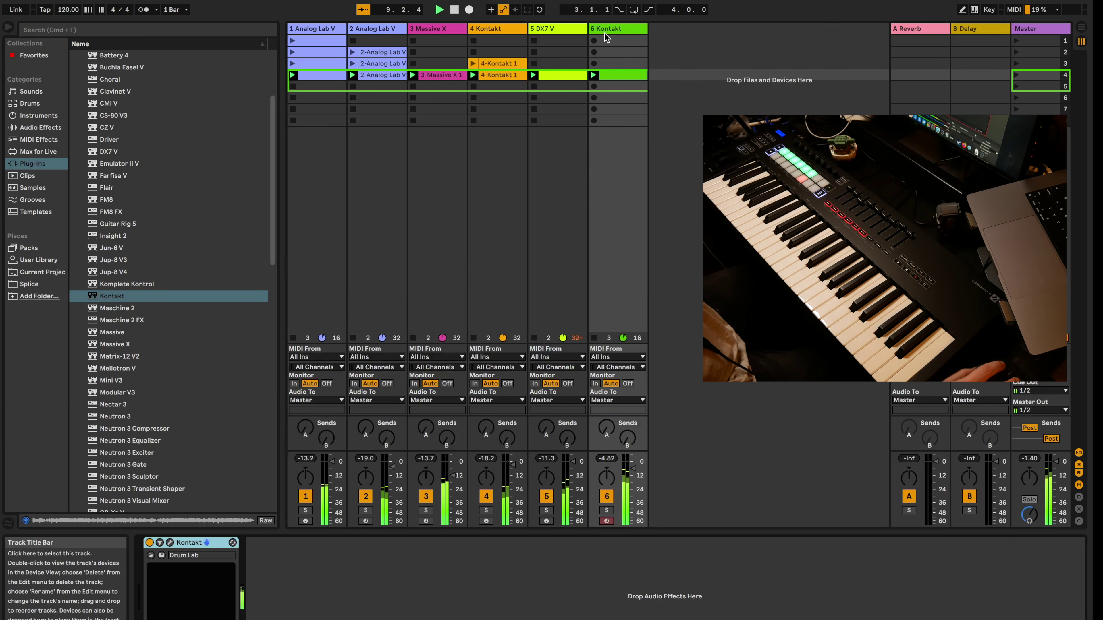
click(41, 127)
click(74, 67)
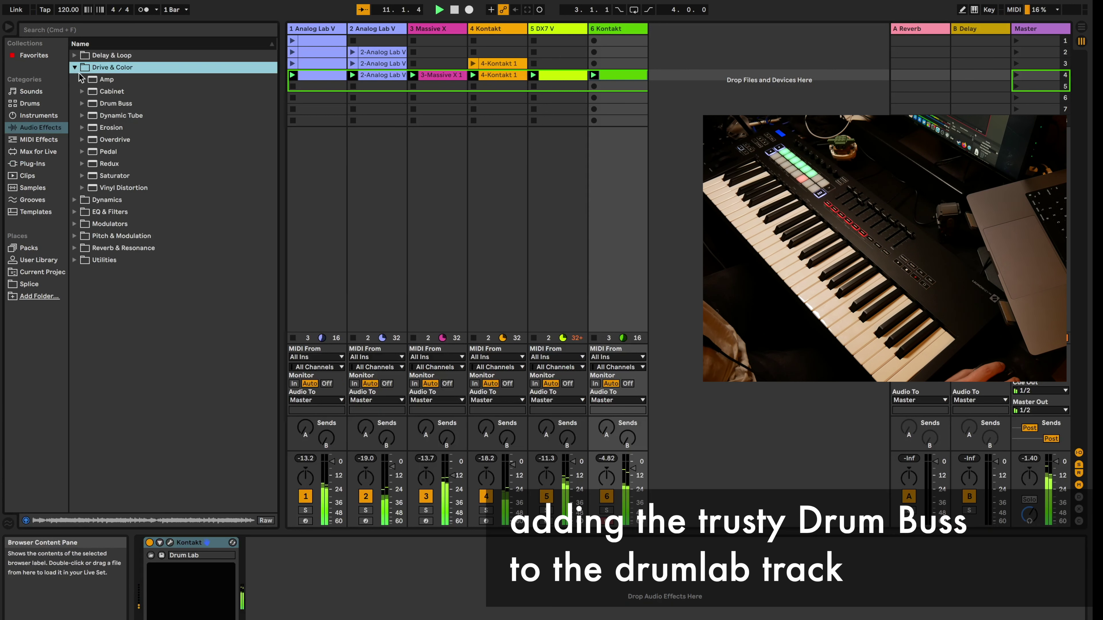
click(109, 104)
drag(109, 104, 313, 592)
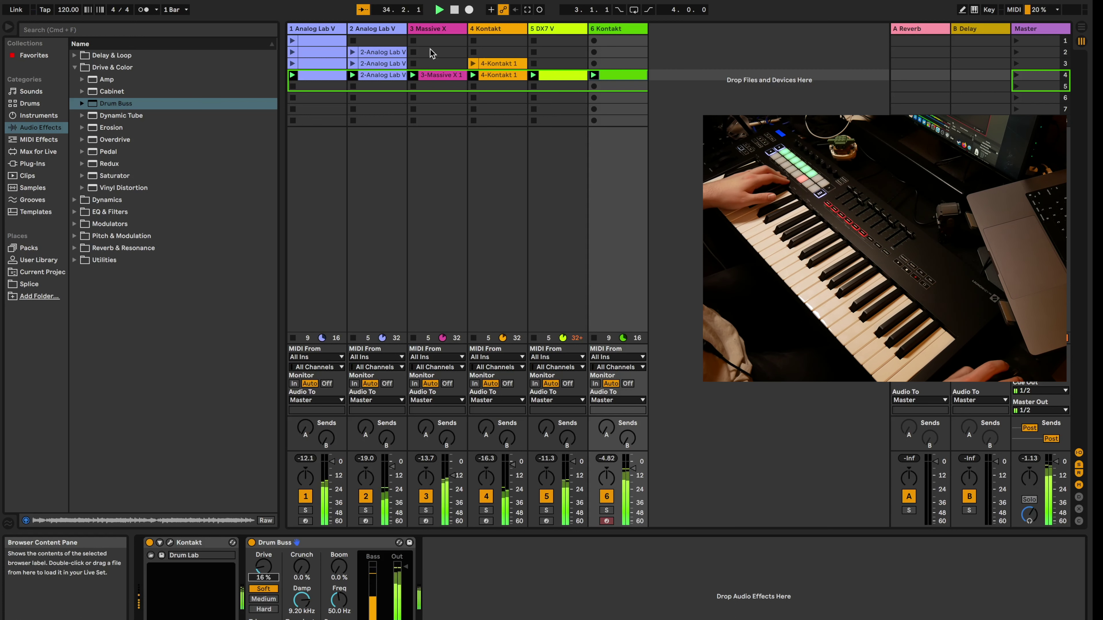
- Duplicate scene 4 and delete the Drum Lab clip from the original scene 4
right_click(608, 76)
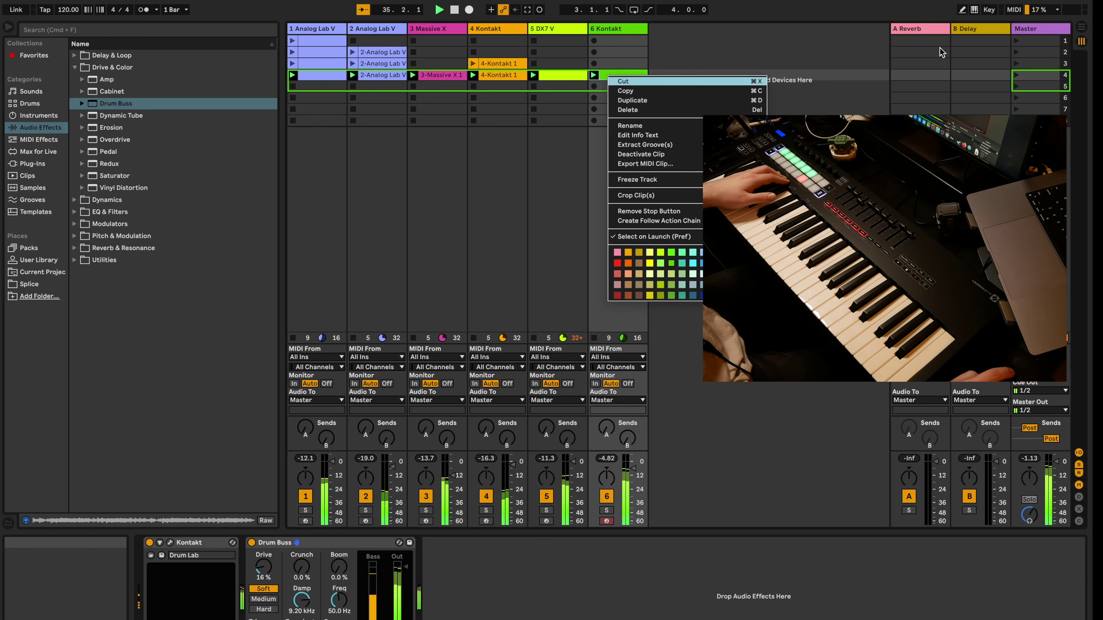
right_click(1036, 77)
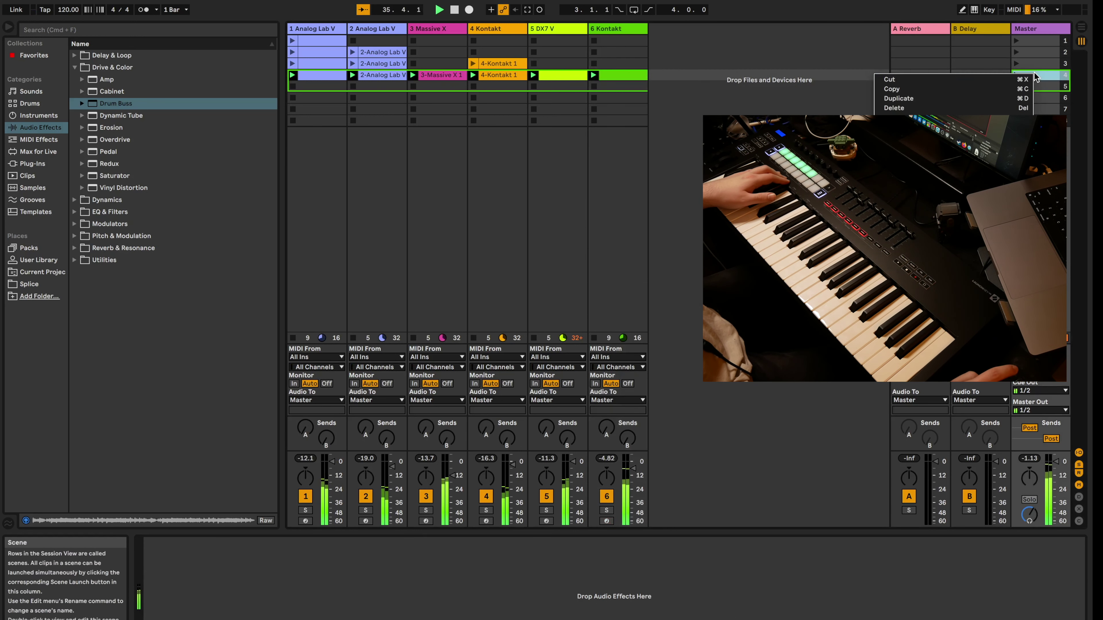
click(998, 99)
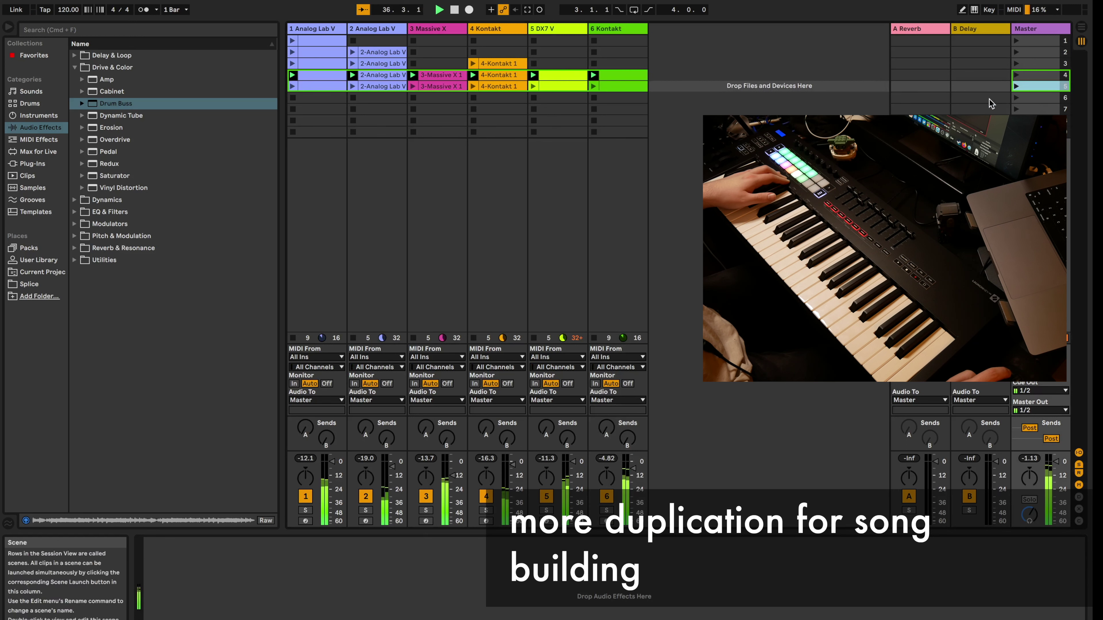
click(632, 75)
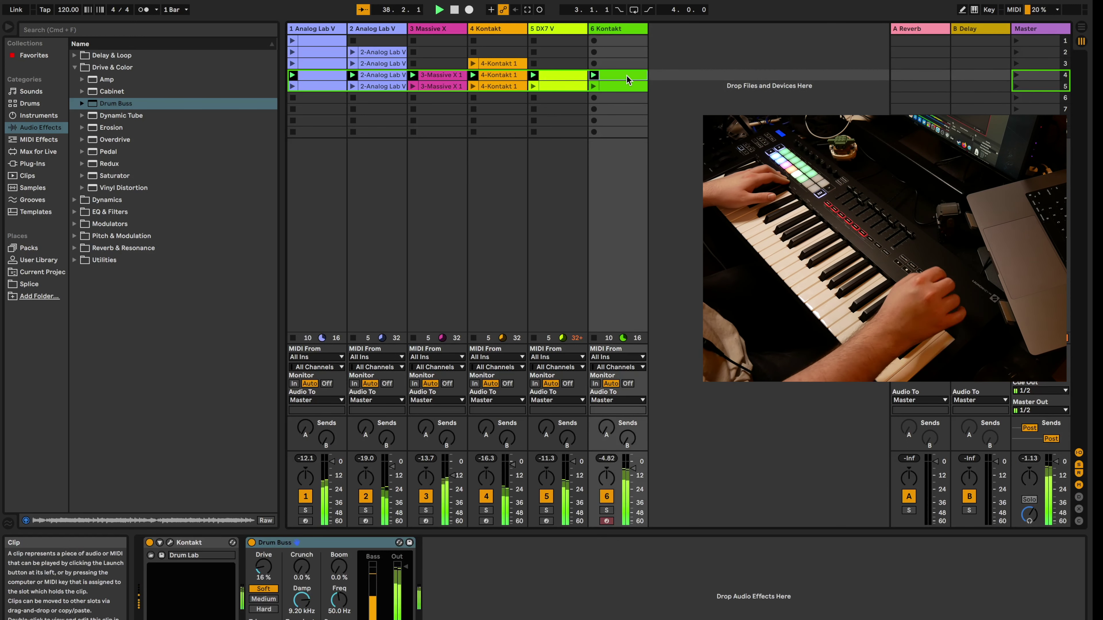
key(Delete)
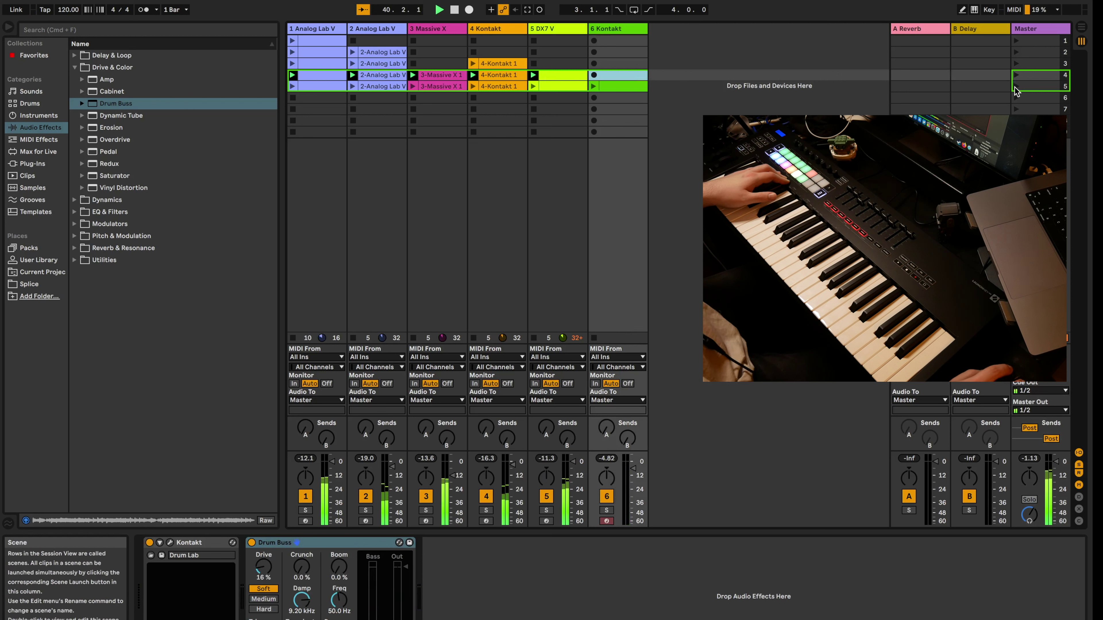
- Launch and duplicate scene 5, and double the loop of the Drum Lab clip in the new scene 6
click(1014, 86)
right_click(1022, 86)
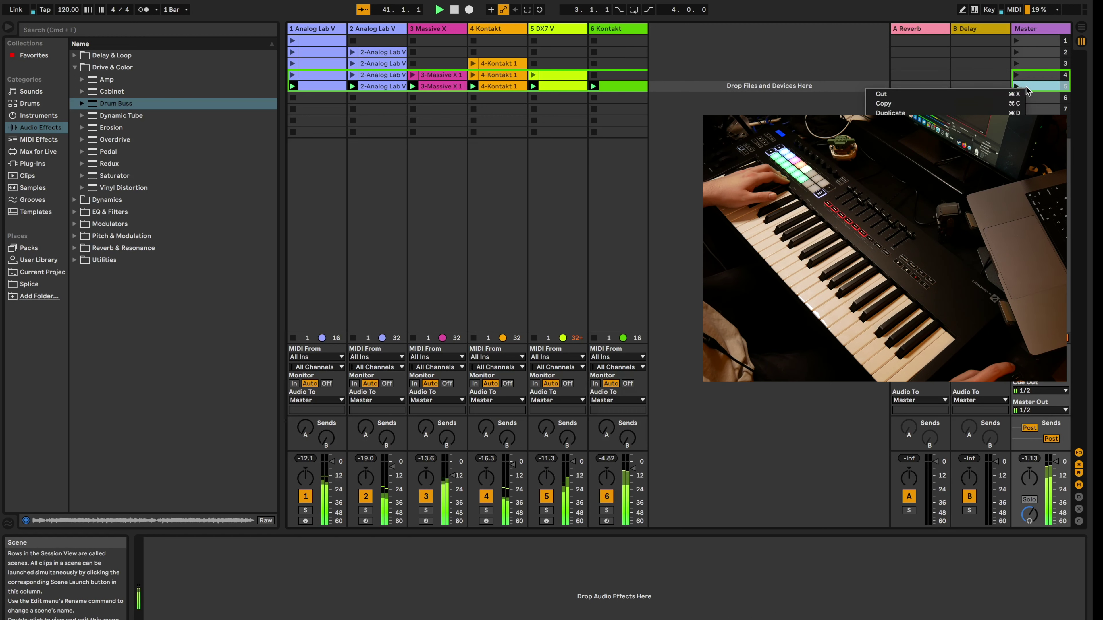
click(985, 112)
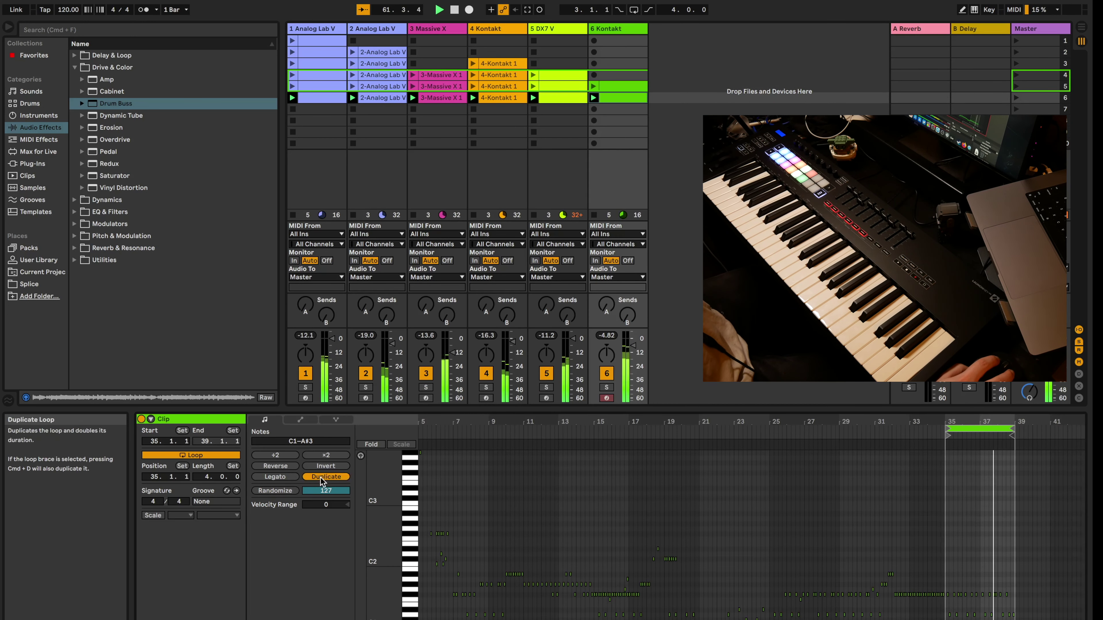
click(322, 477)
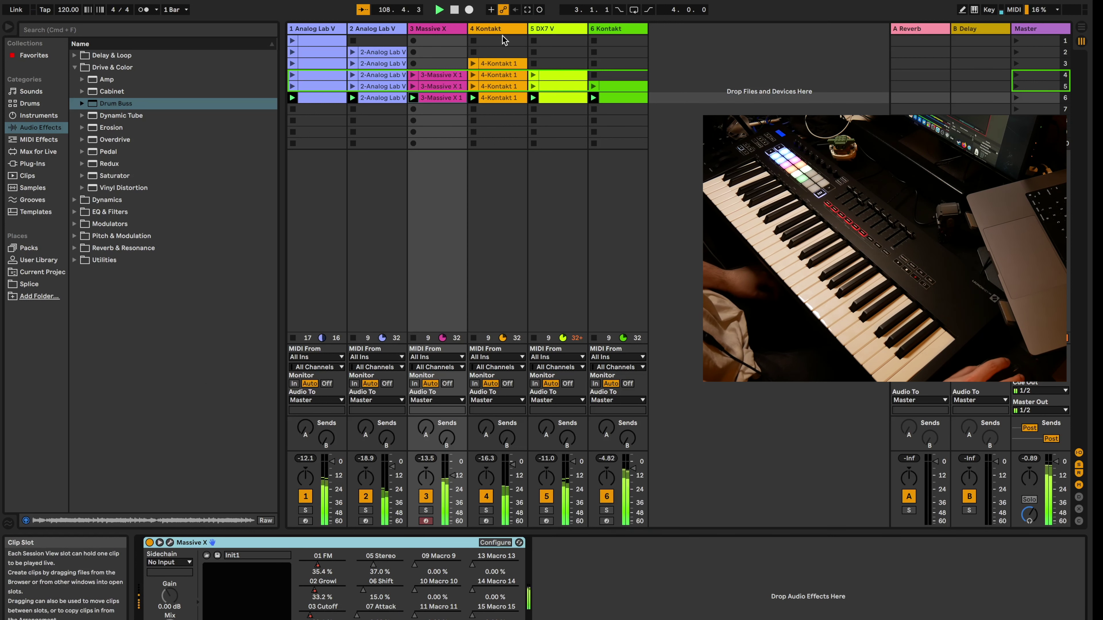
- Set the scene 6 DX7 V clip's loop end to 28.1.2 for an 8-bar length and copy it over the clips in scenes 4 and 5
click(546, 30)
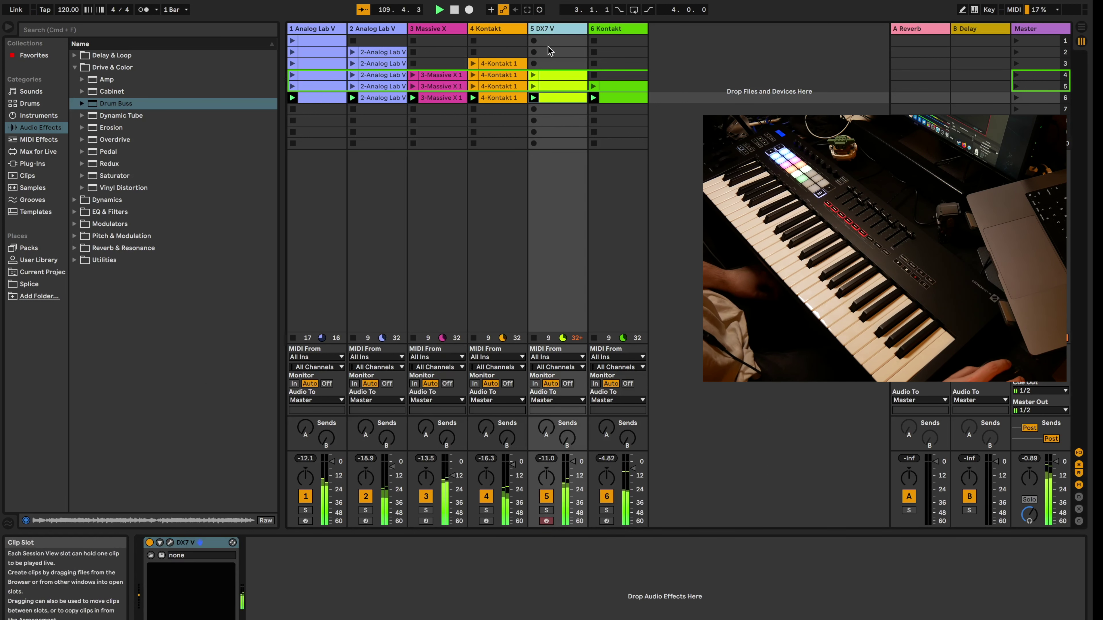
click(560, 97)
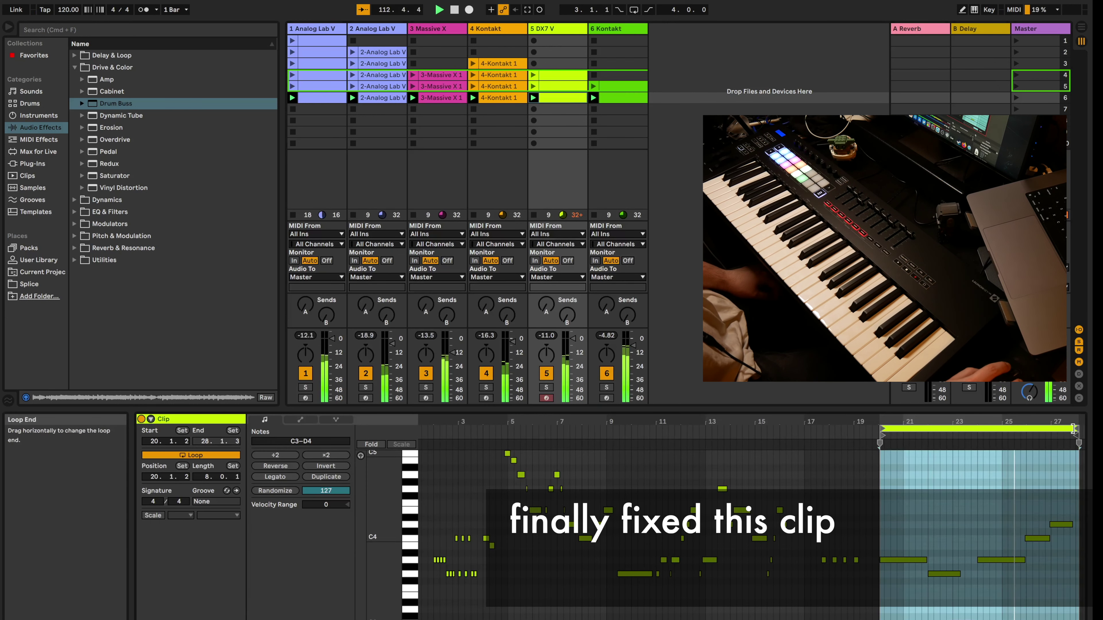
drag(1077, 429, 1072, 429)
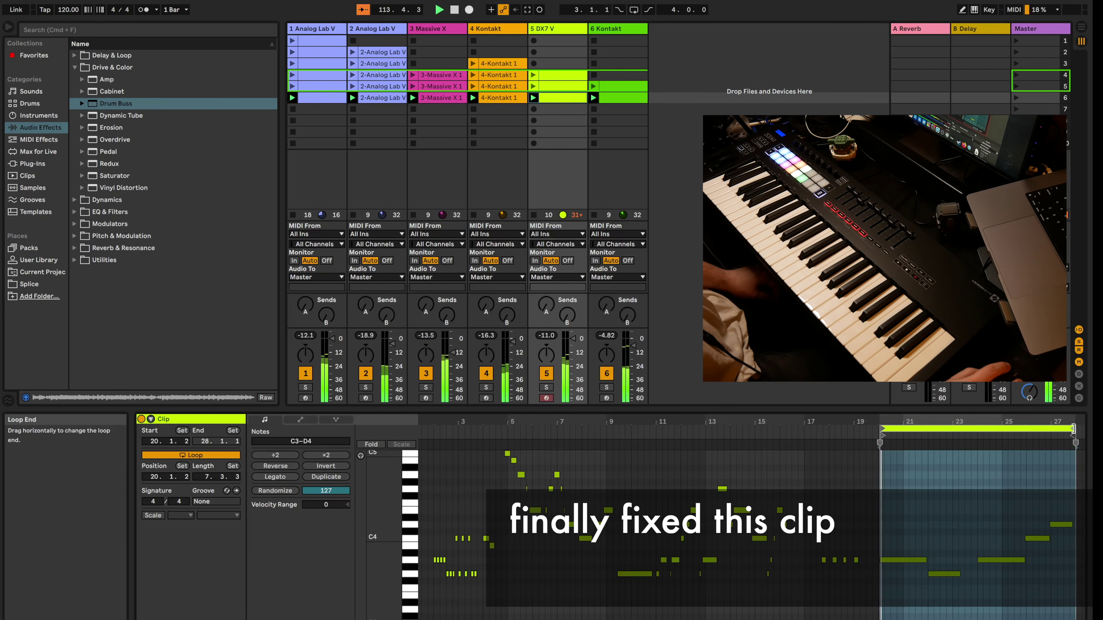
drag(1074, 429, 1074, 428)
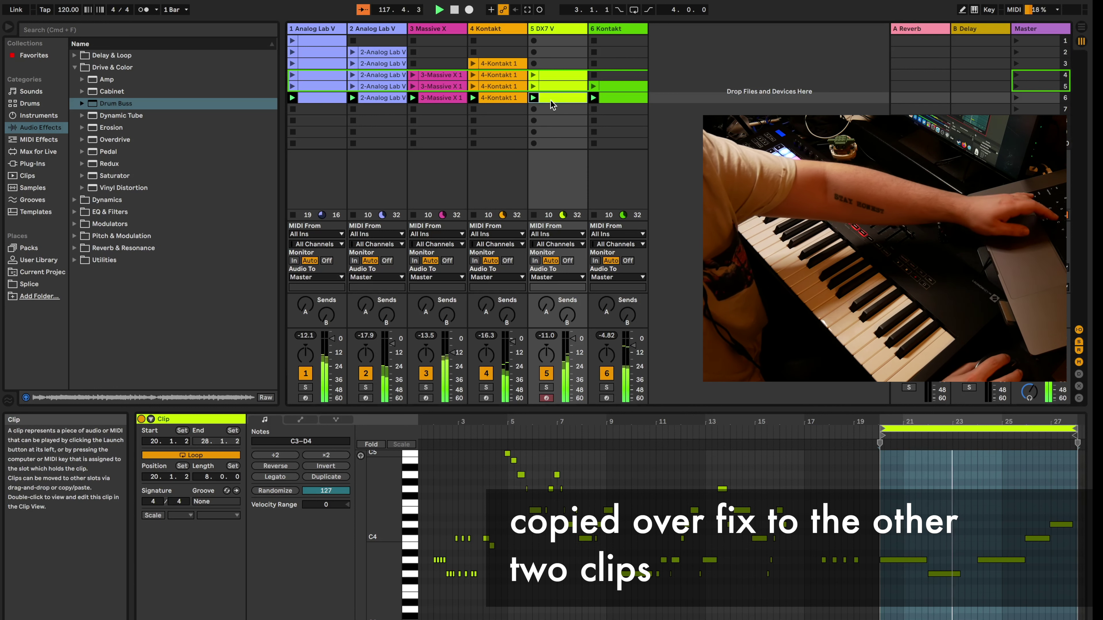
click(559, 77)
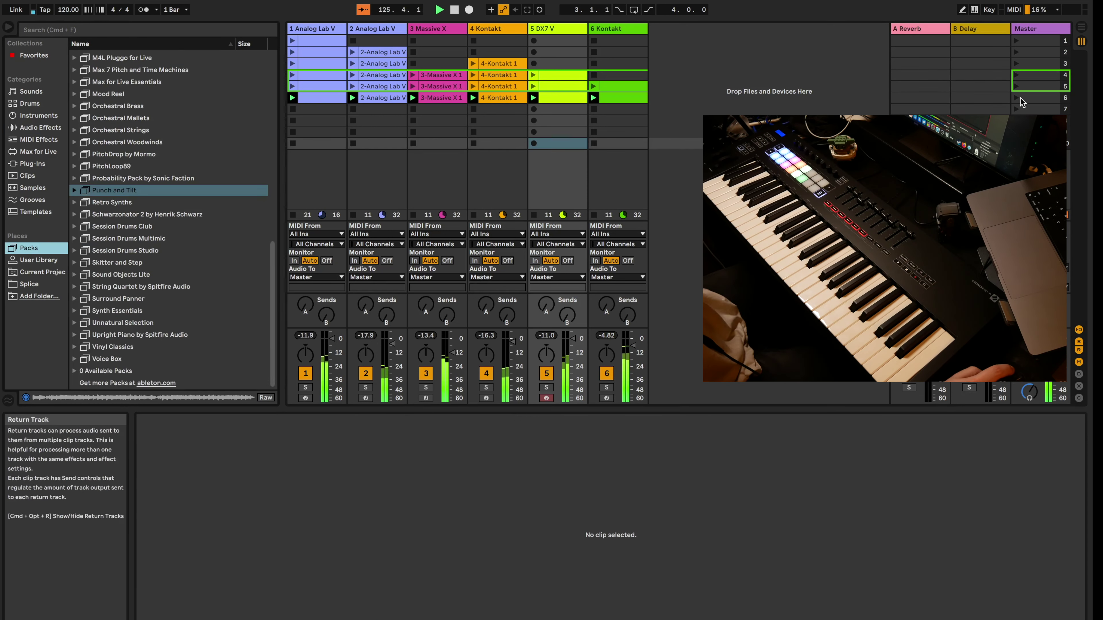
- Duplicate scene 6 and delete both Analog Lab V clips from the new scene 7
click(1027, 99)
right_click(1027, 99)
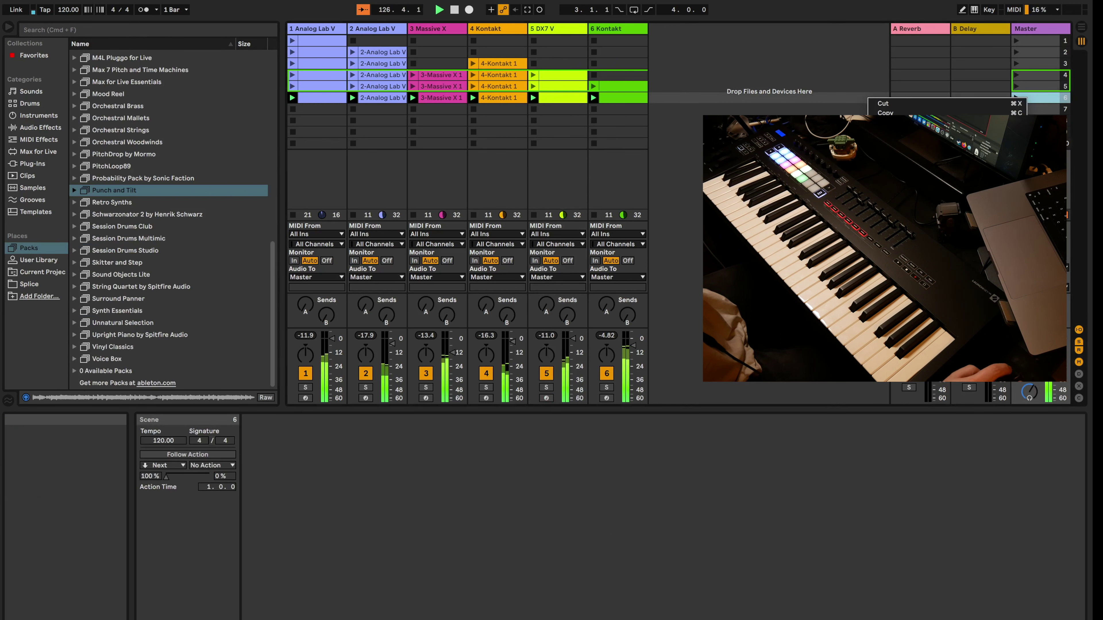
click(933, 132)
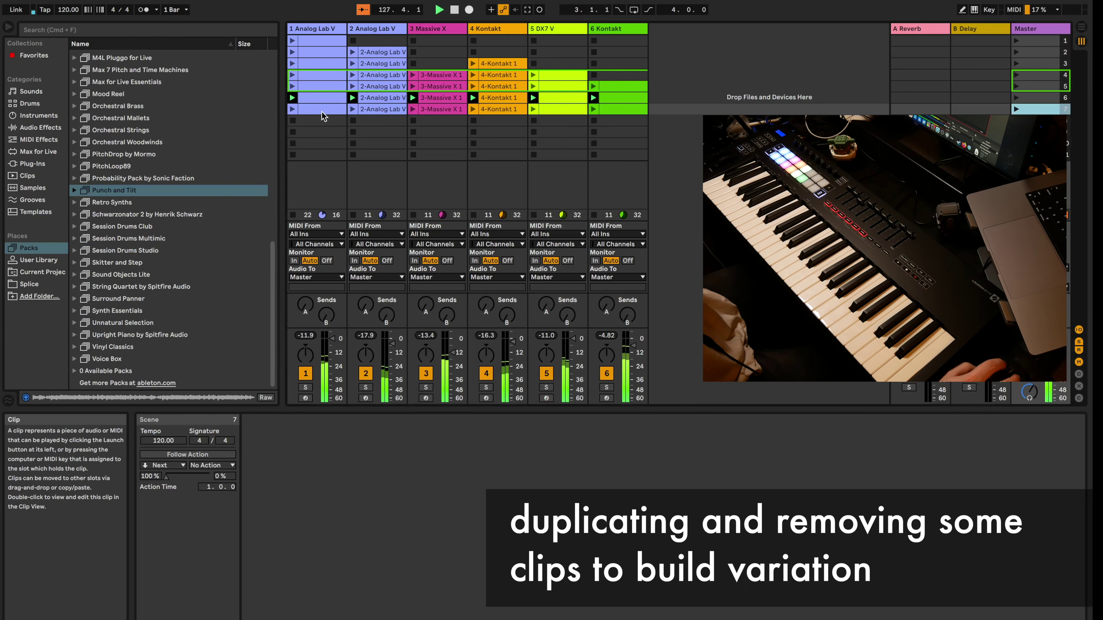
click(322, 111)
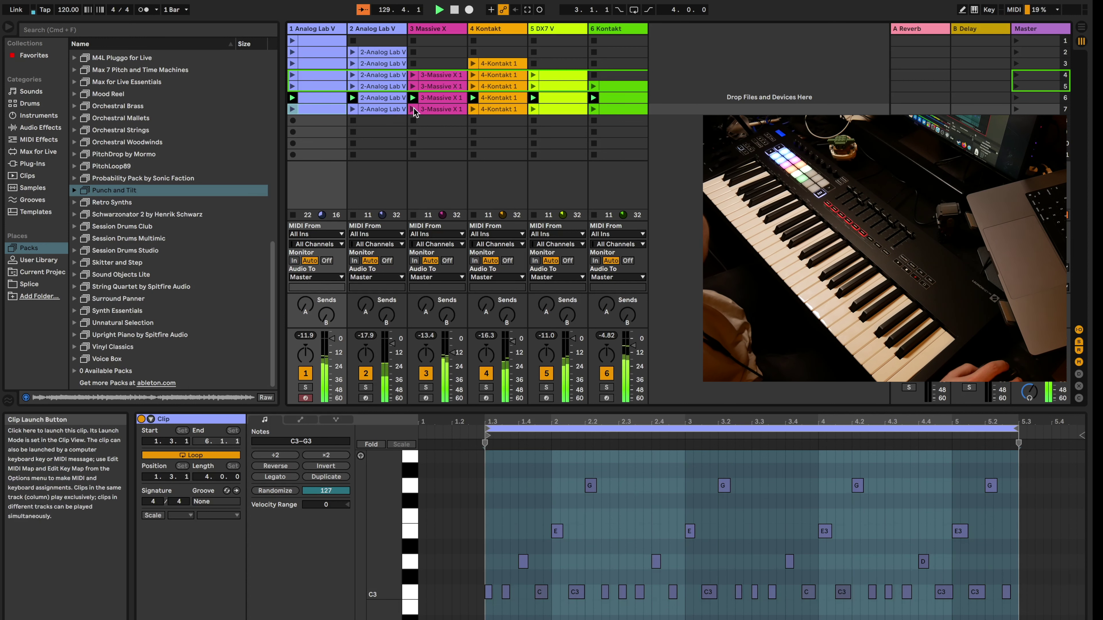
shift+click(391, 109)
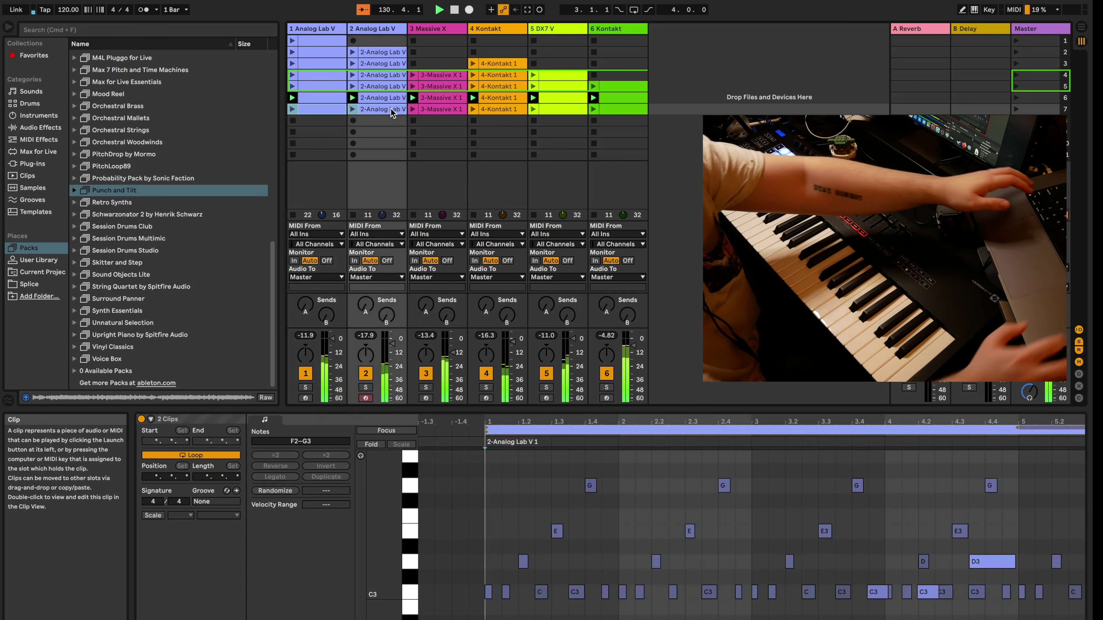
key(Delete)
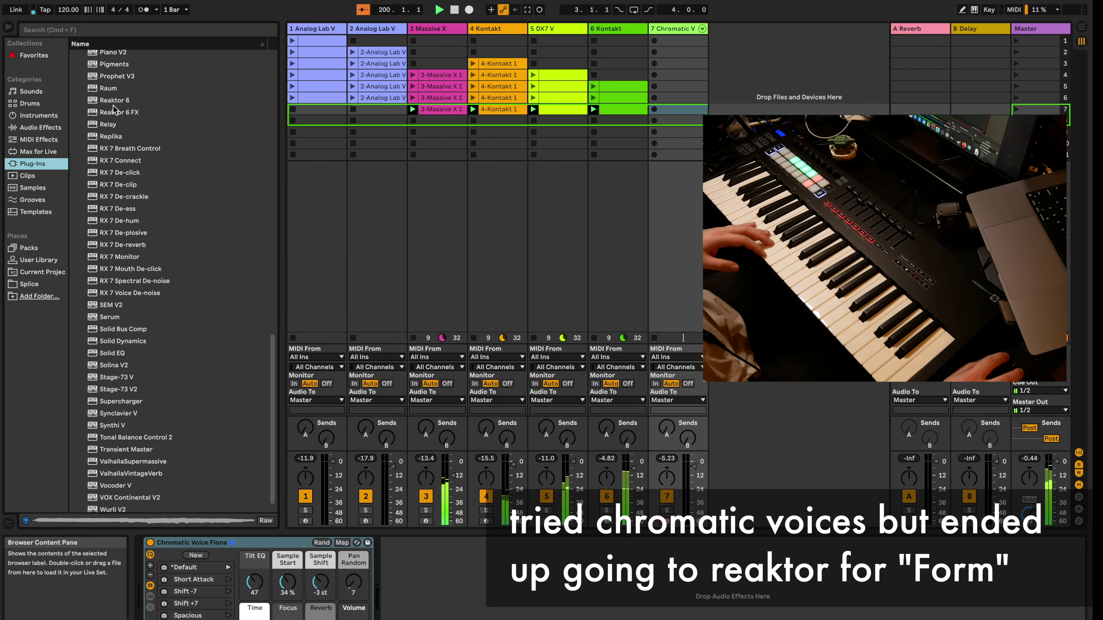
- Load the Reaktor 6 plug-in on track 7 and open the Form ensemble in its player
click(113, 102)
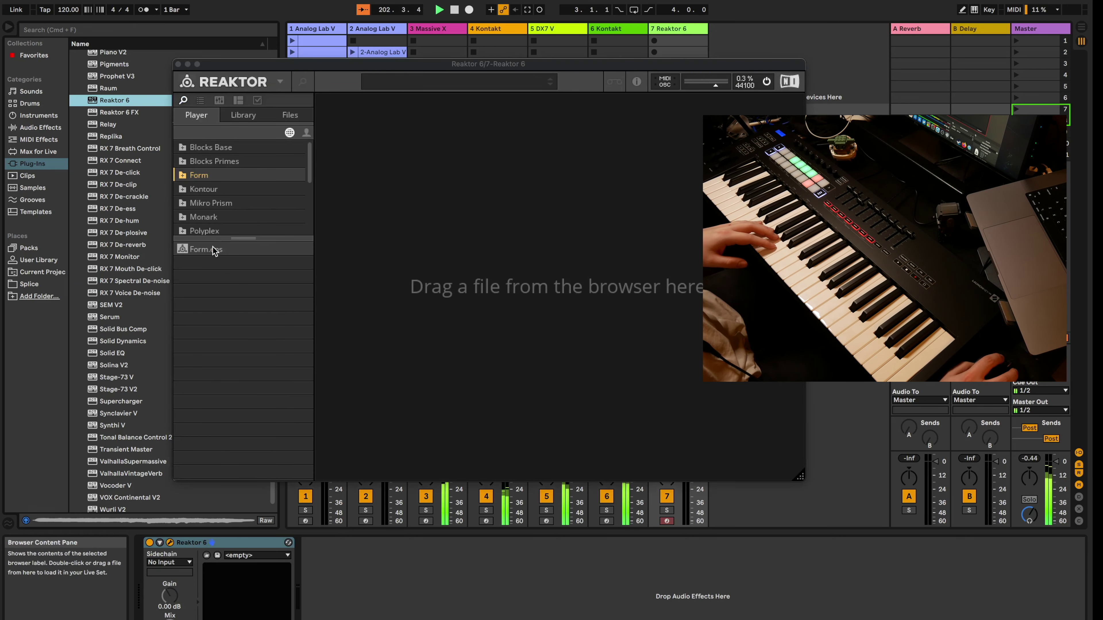
click(213, 249)
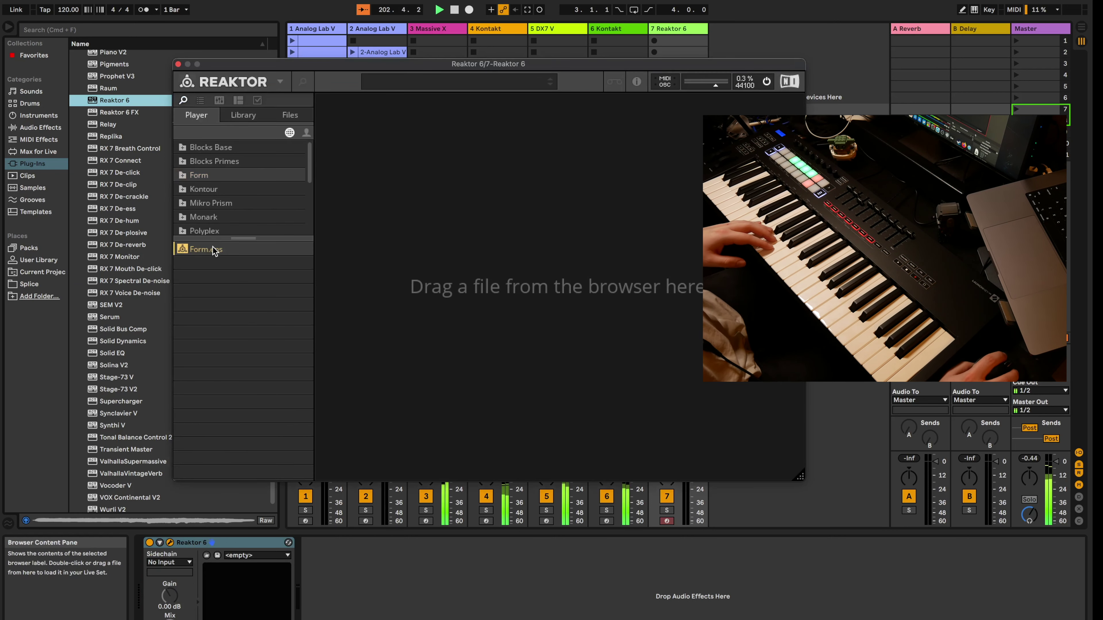
double_click(217, 252)
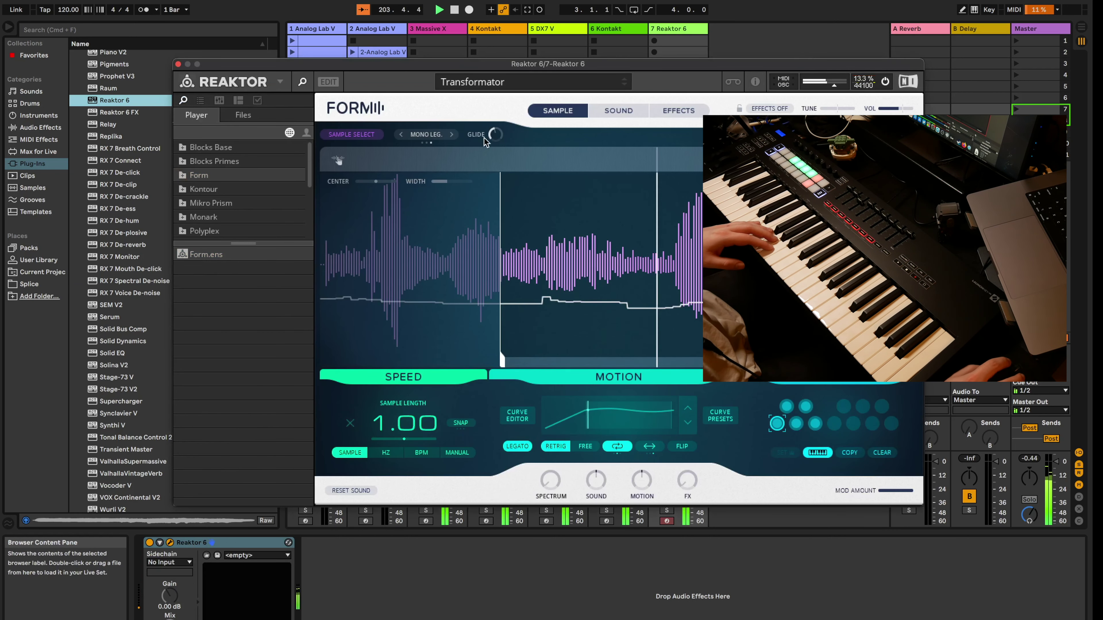
- Load the Auto Bendy preset from Form's factory Leads and close the Reaktor window
click(578, 83)
mouse_move(469, 100)
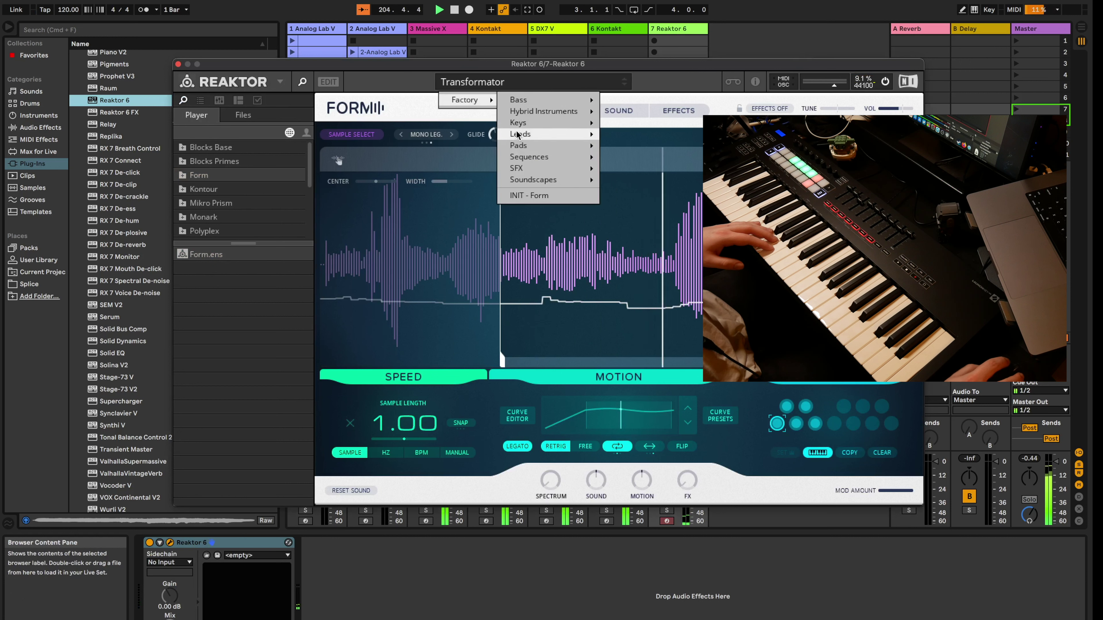
mouse_move(551, 136)
click(623, 114)
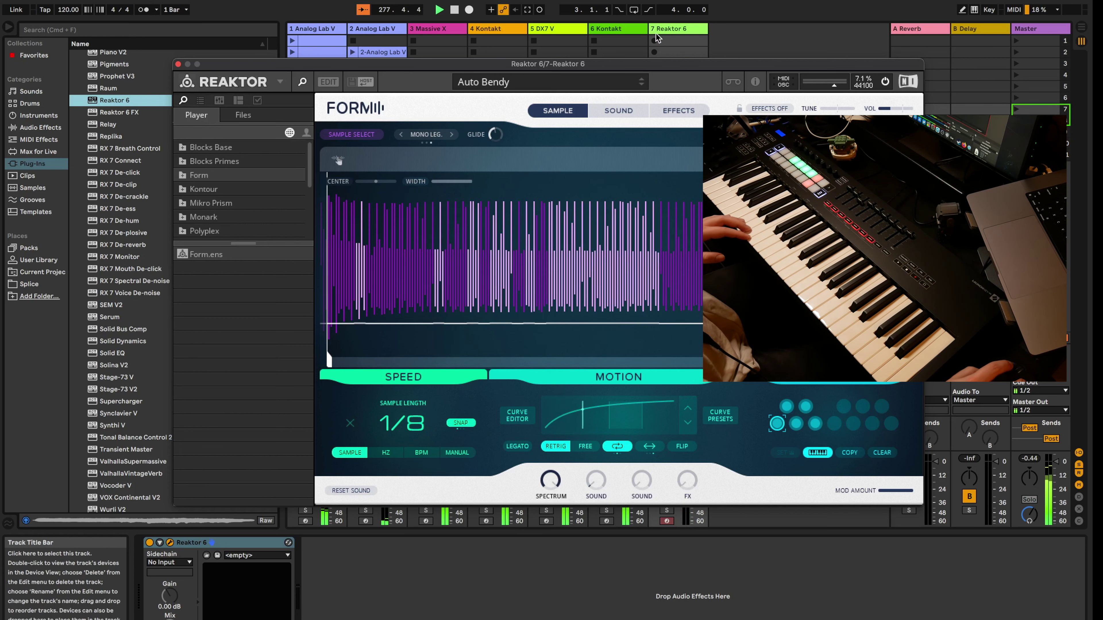
click(178, 64)
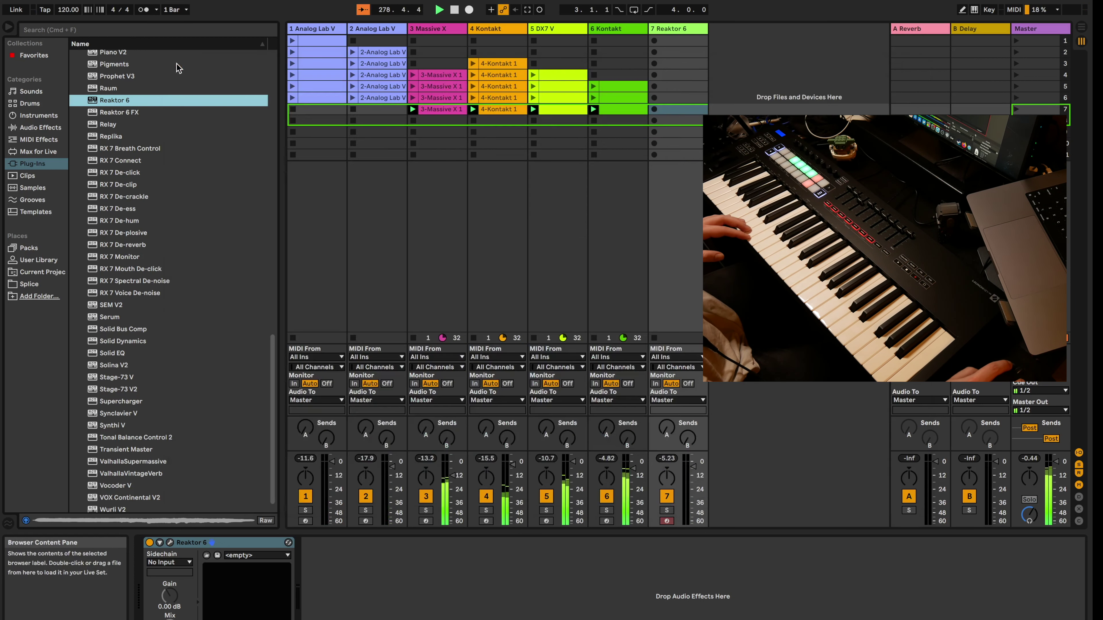
- Arm the first Analog Lab V track and delete the Massive X clip from scene 8
click(305, 521)
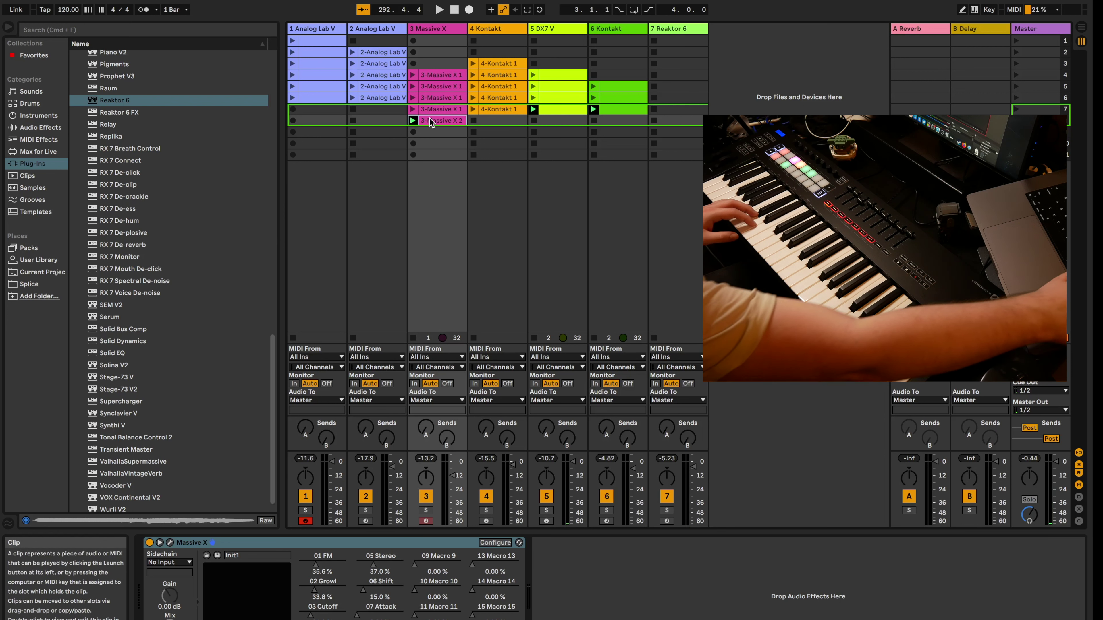
key(Delete)
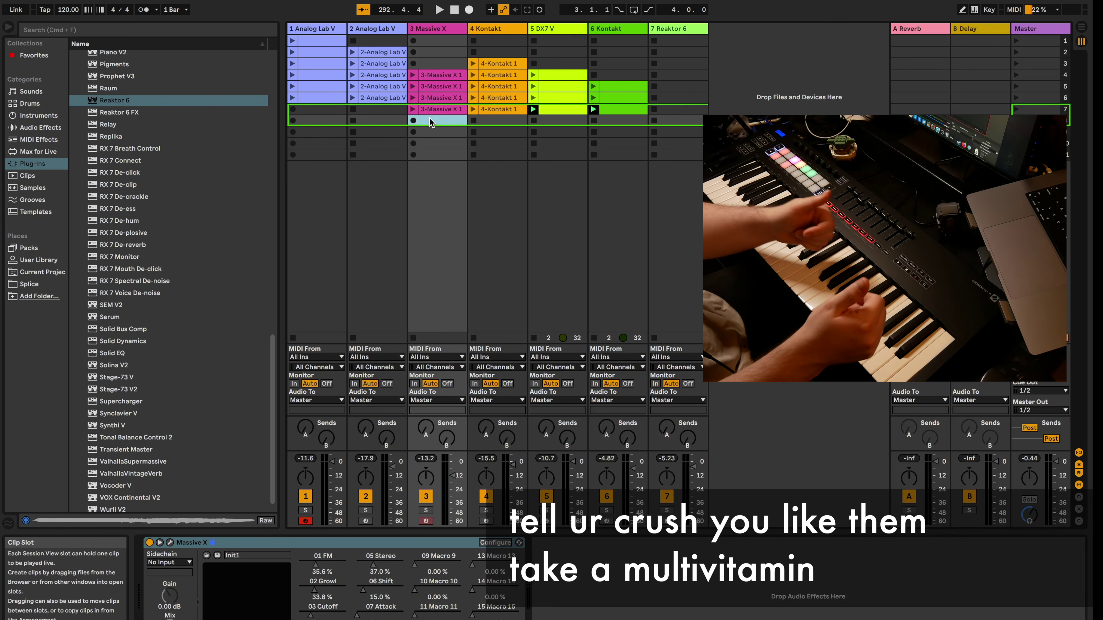